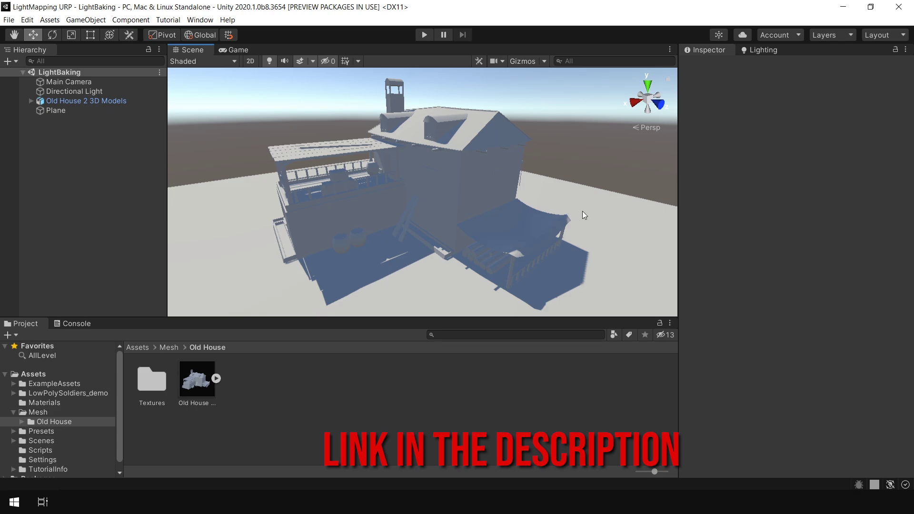
Review the properties of the Plane and Directional Light, the environment lighting settings, and the house in the scene.
{"action": "left_click", "coordinate": [55, 110]}
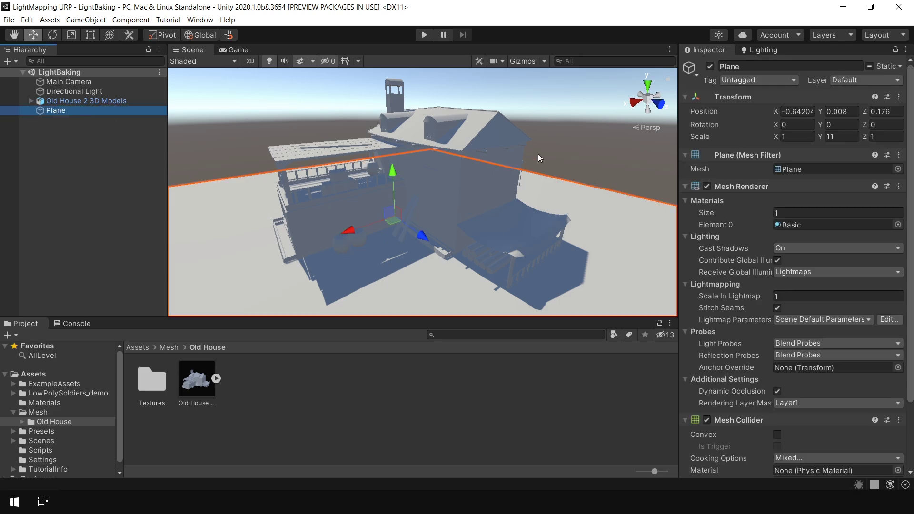
{"action": "left_click", "coordinate": [84, 90]}
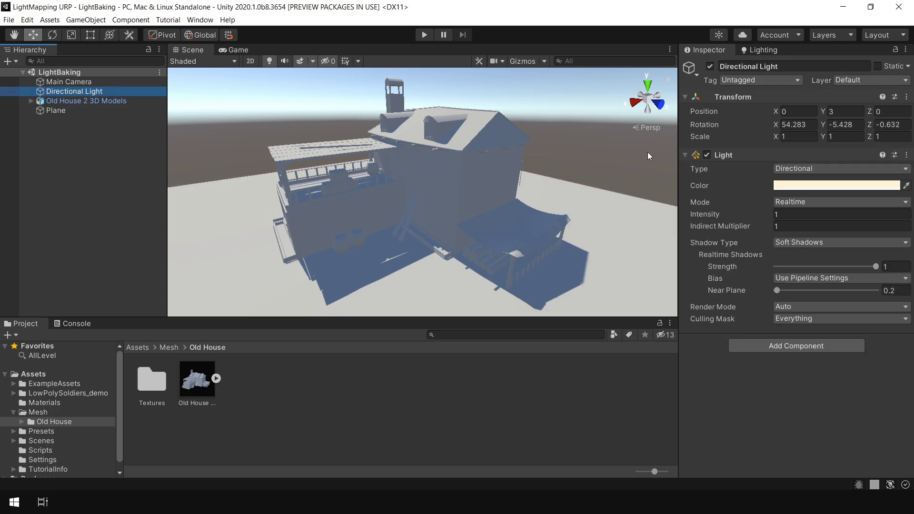
{"action": "left_click", "coordinate": [765, 50]}
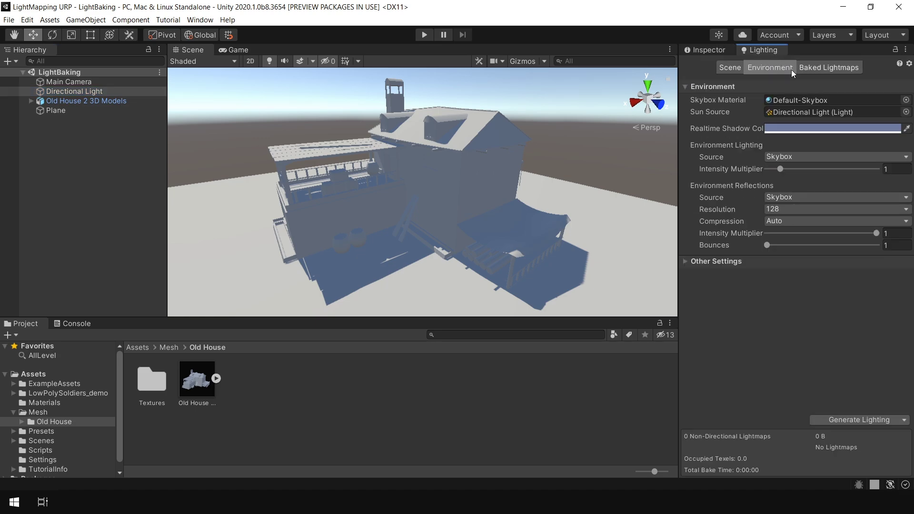
{"action": "left_click_drag", "start_coordinate": [603, 160], "coordinate": [500, 120], "text": "alt"}
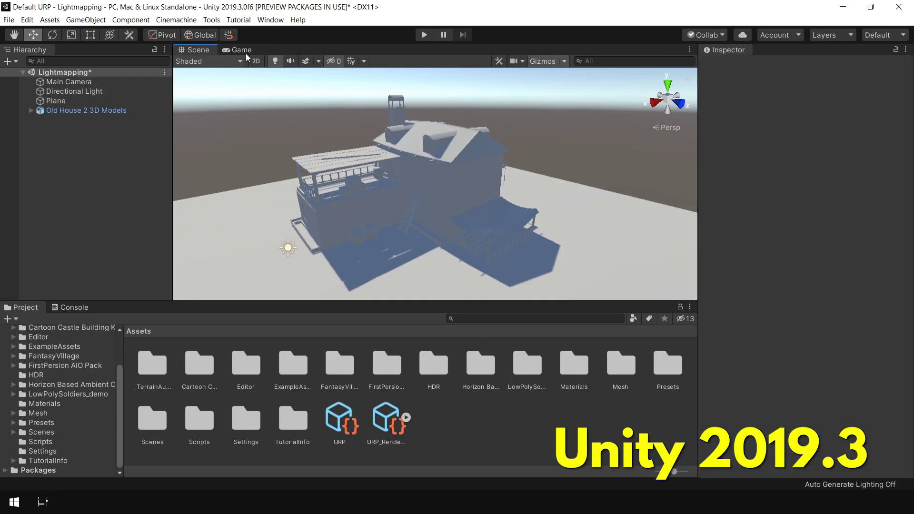
{"action": "left_click_drag", "start_coordinate": [405, 179], "coordinate": [431, 186], "text": "alt"}
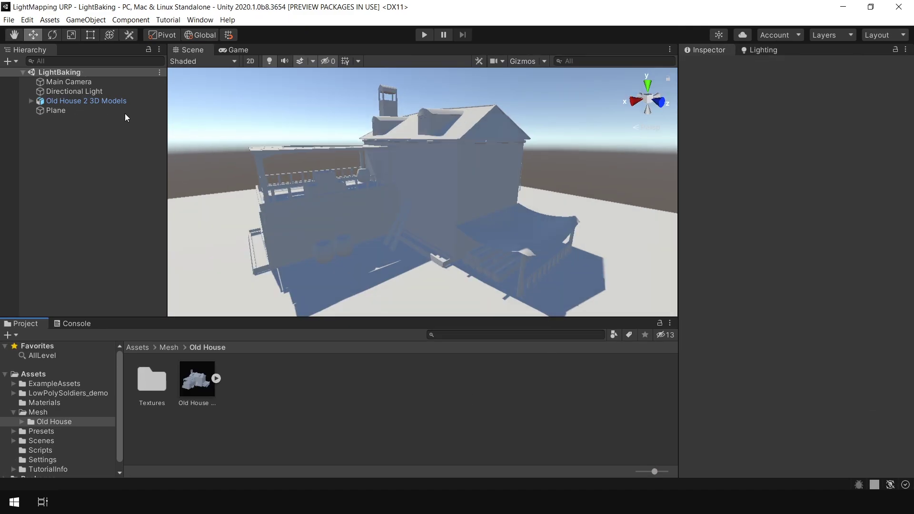
Enable the Contribute GI and Reflection Probe Static flags on Old House 2 3D Models and all its child objects.
{"action": "left_click", "coordinate": [91, 101]}
{"action": "left_click", "coordinate": [907, 67]}
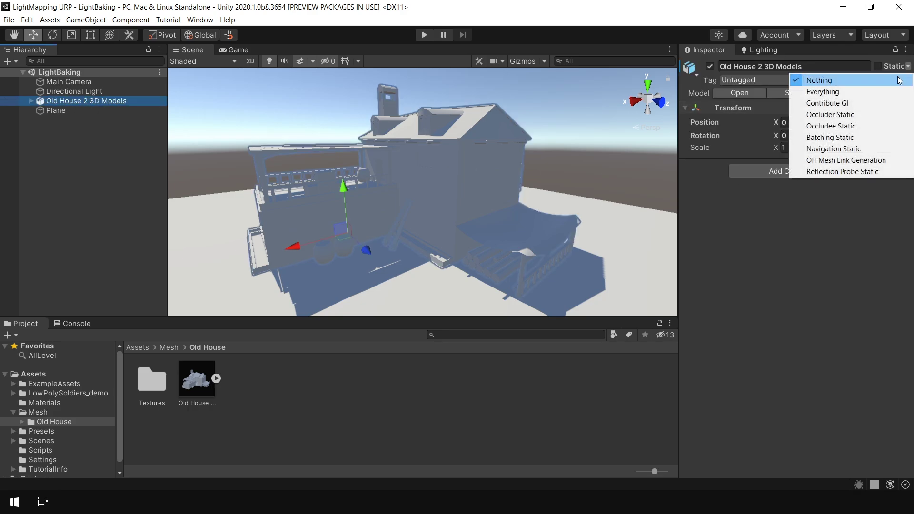
{"action": "left_click", "coordinate": [840, 104]}
{"action": "left_click", "coordinate": [432, 269]}
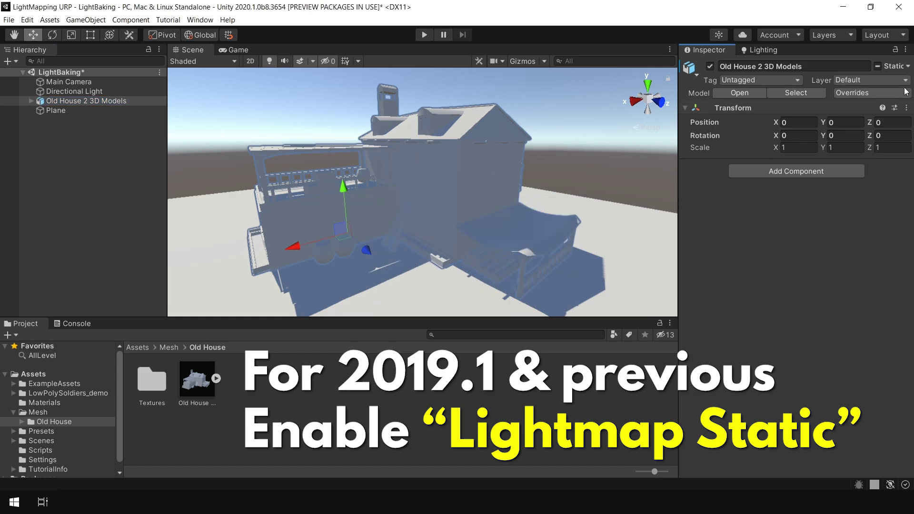
{"action": "left_click", "coordinate": [909, 66]}
{"action": "left_click", "coordinate": [850, 175]}
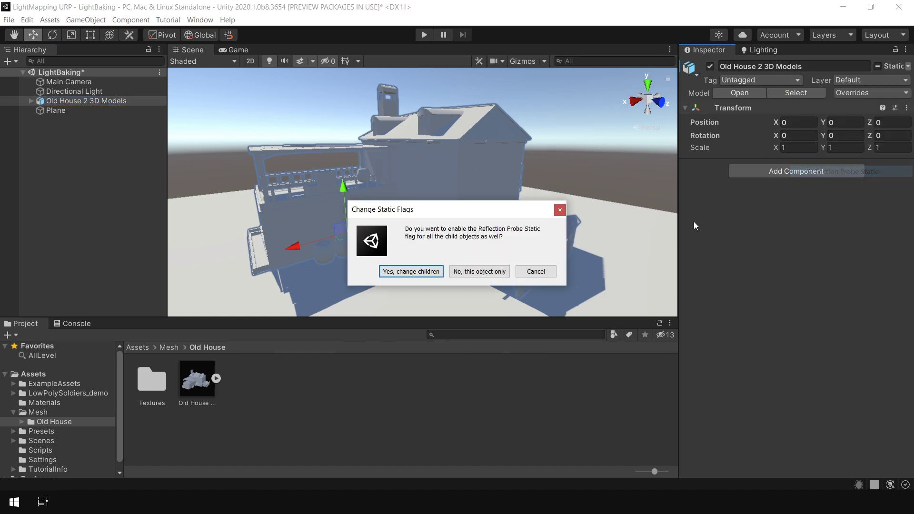
{"action": "left_click", "coordinate": [434, 270]}
Enable the Contribute GI and Reflection Probe Static flags on the Plane, leaving nothing selected.
{"action": "left_click", "coordinate": [54, 112]}
{"action": "left_click", "coordinate": [900, 67]}
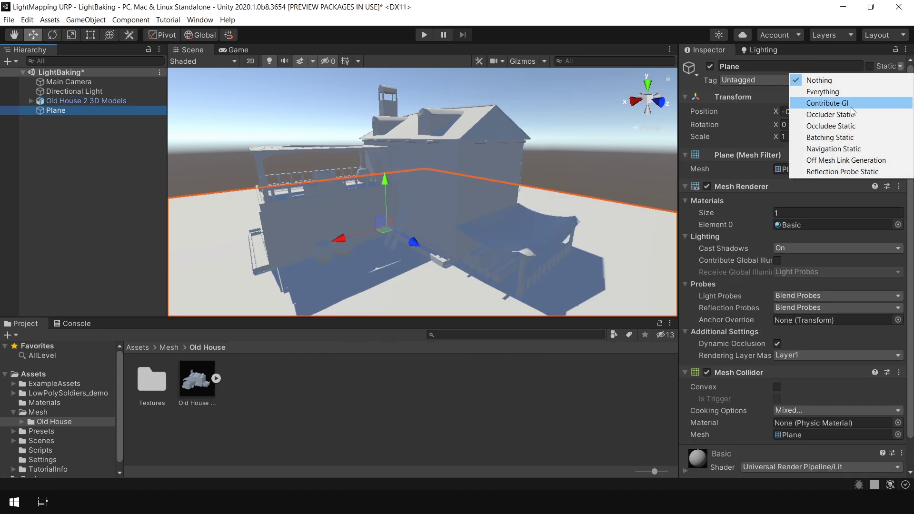
{"action": "left_click", "coordinate": [853, 108]}
{"action": "left_click", "coordinate": [900, 67]}
{"action": "left_click", "coordinate": [845, 160]}
{"action": "left_click", "coordinate": [146, 191]}
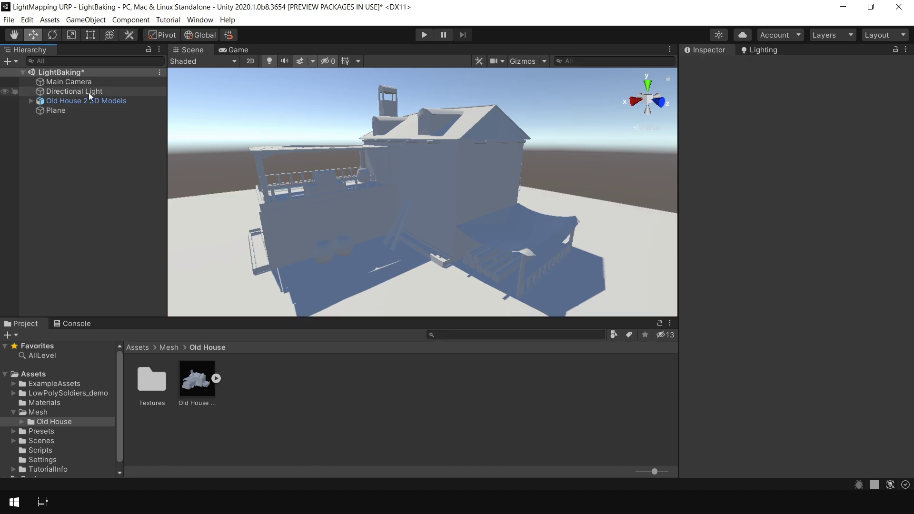
Set the Directional Light's mode to Realtime.
{"action": "left_click", "coordinate": [88, 92]}
{"action": "left_click", "coordinate": [804, 202]}
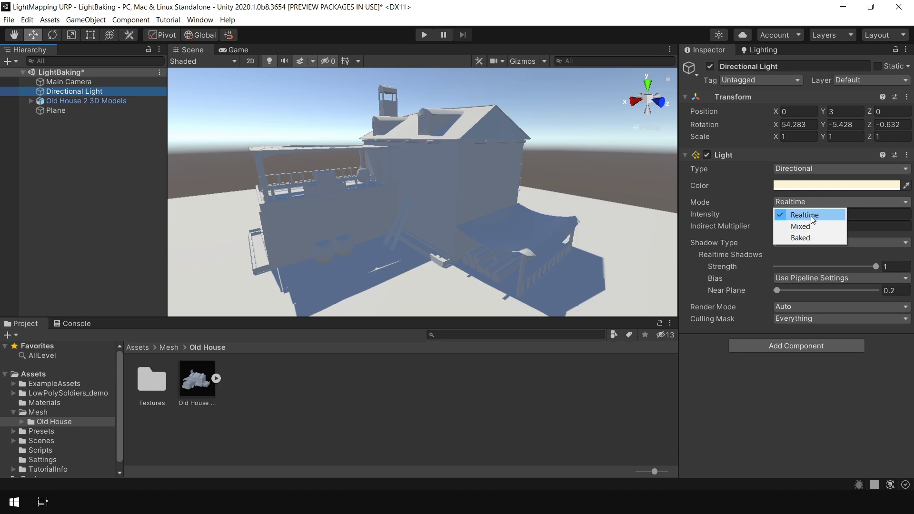
{"action": "left_click", "coordinate": [814, 216]}
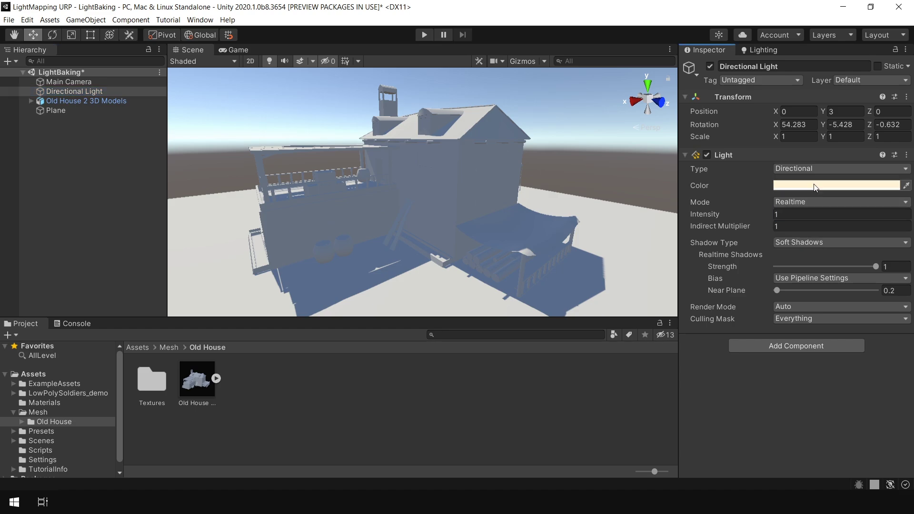
Create a new lighting settings asset for the scene and show the Lighting window.
{"action": "left_click", "coordinate": [765, 50]}
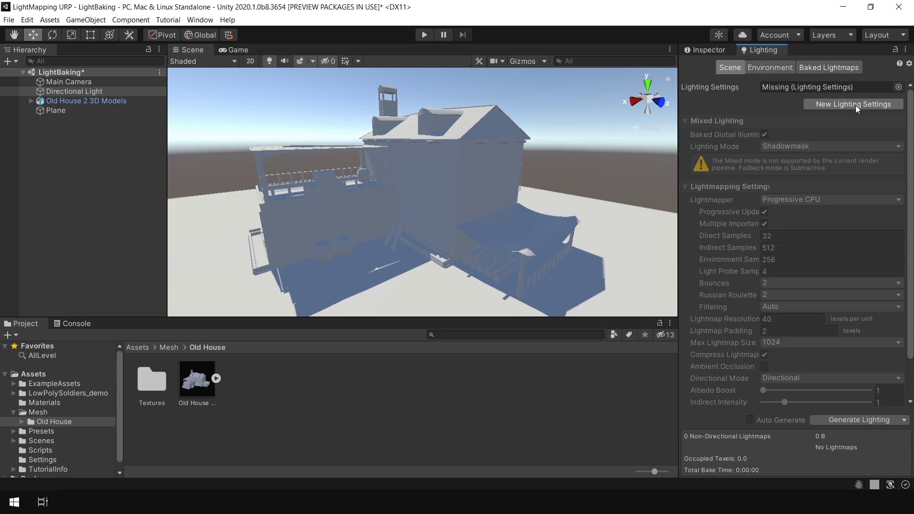
{"action": "left_click", "coordinate": [844, 104]}
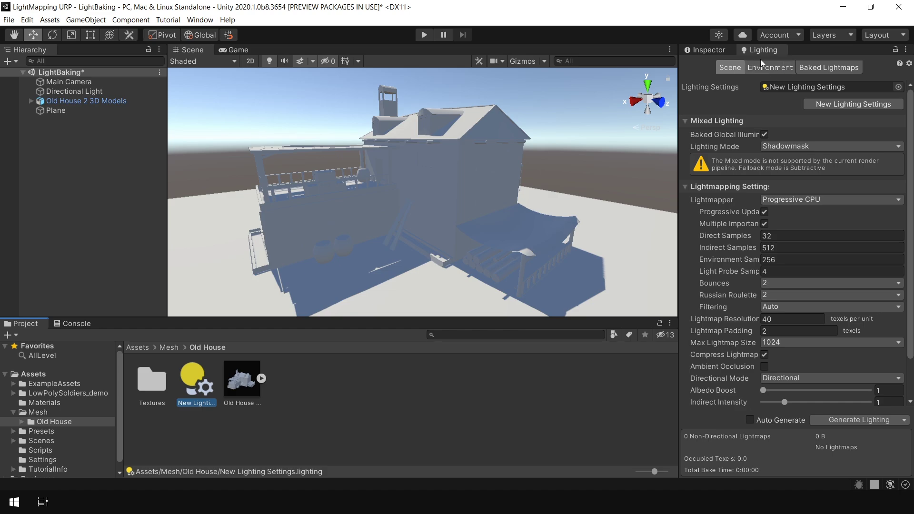
{"action": "left_click", "coordinate": [200, 20]}
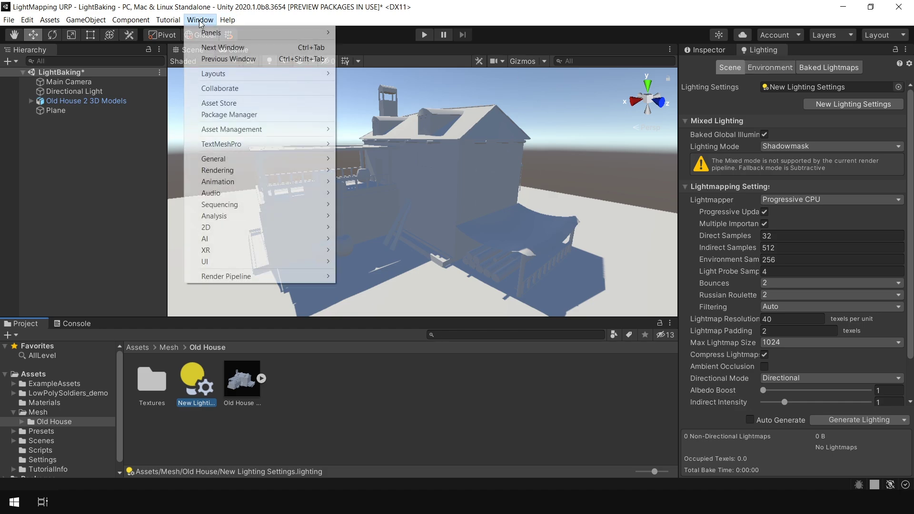
{"action": "mouse_move", "coordinate": [248, 168]}
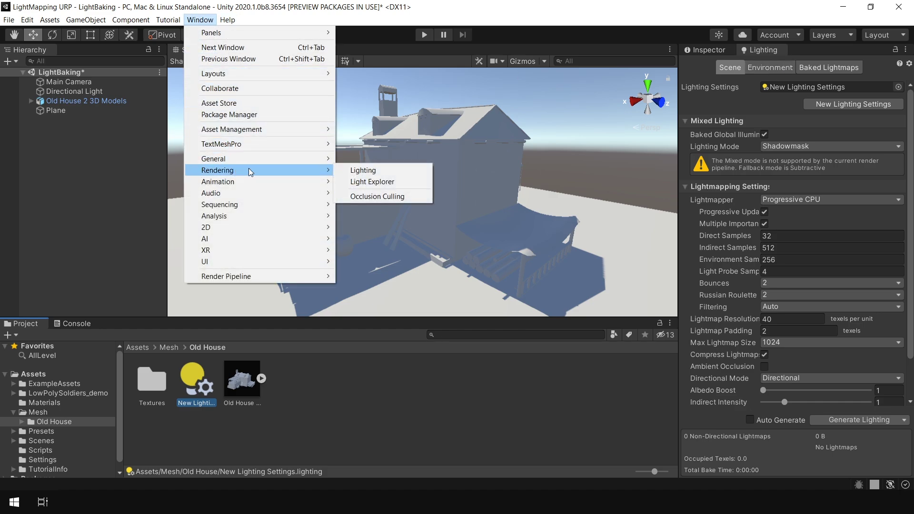
{"action": "left_click", "coordinate": [367, 169]}
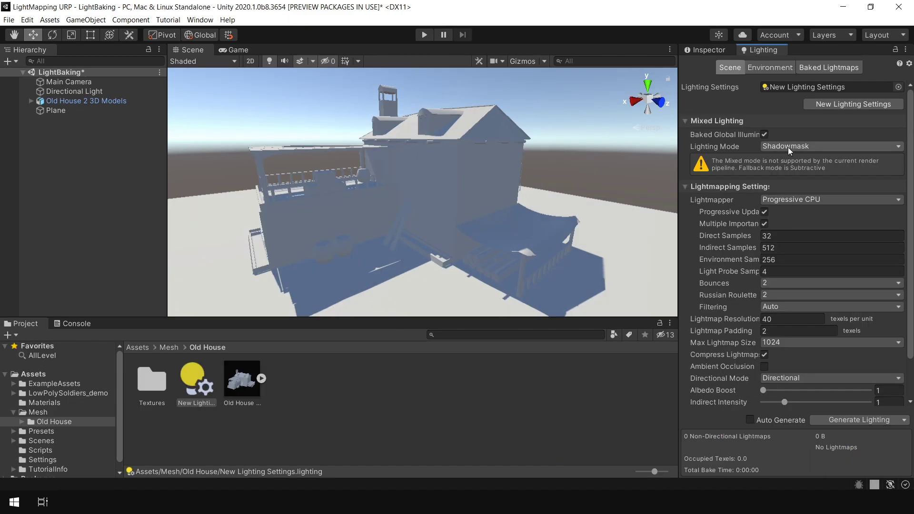
Set the lighting mode to Baked Indirect and the lightmapper to Progressive GPU (Preview).
{"action": "left_click", "coordinate": [790, 147]}
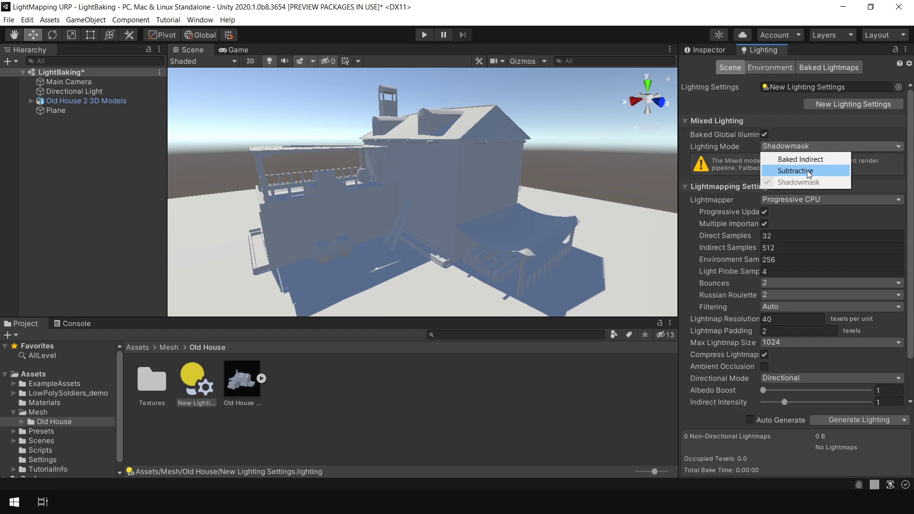
{"action": "left_click", "coordinate": [807, 160]}
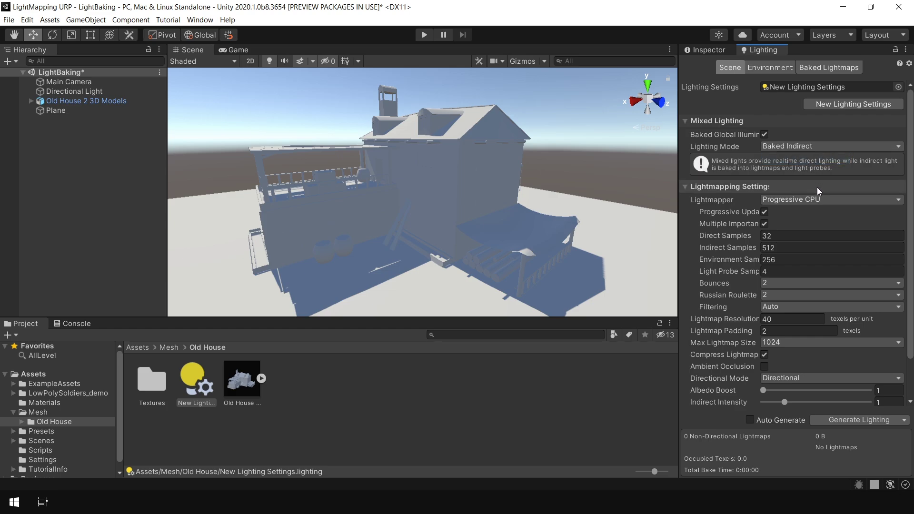
{"action": "left_click", "coordinate": [792, 202]}
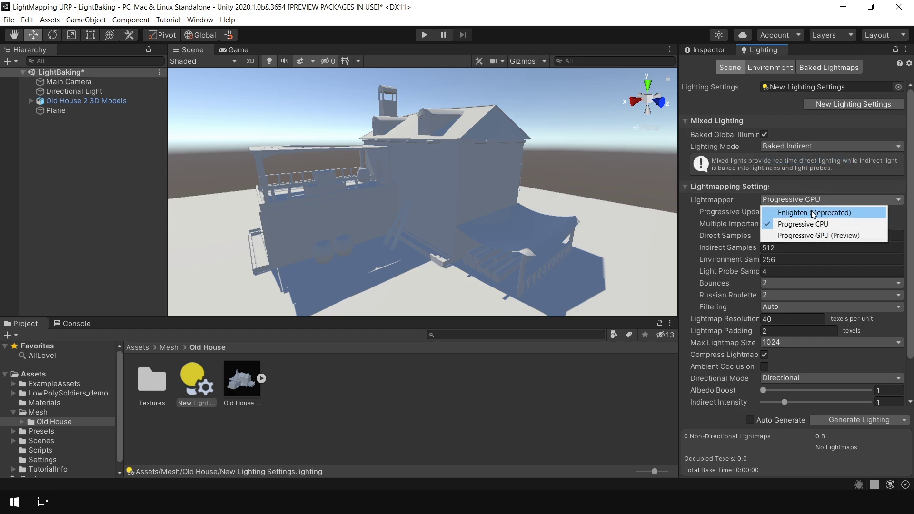
{"action": "left_click", "coordinate": [816, 234]}
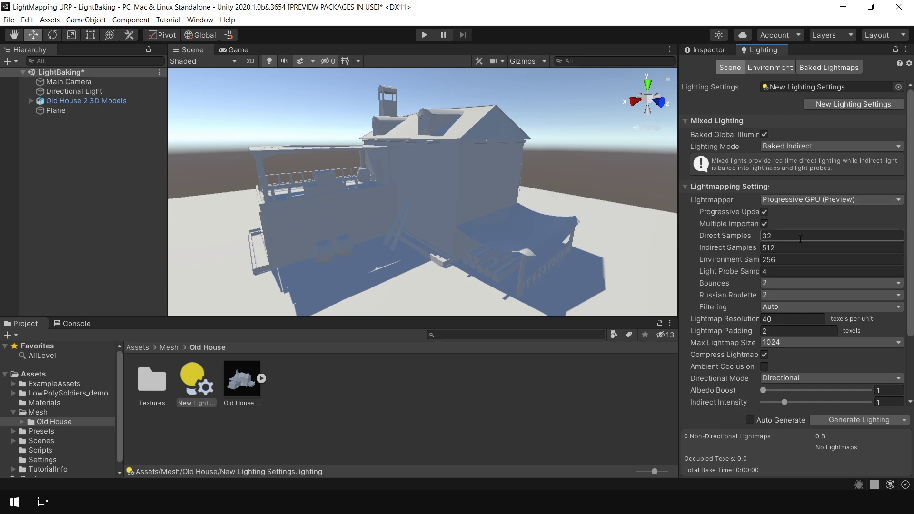
Generate the scene's lighting and inspect the baked house from several angles in a maximized Scene view.
{"action": "scroll", "coordinate": [848, 396], "scroll_direction": "down", "scroll_amount": 3}
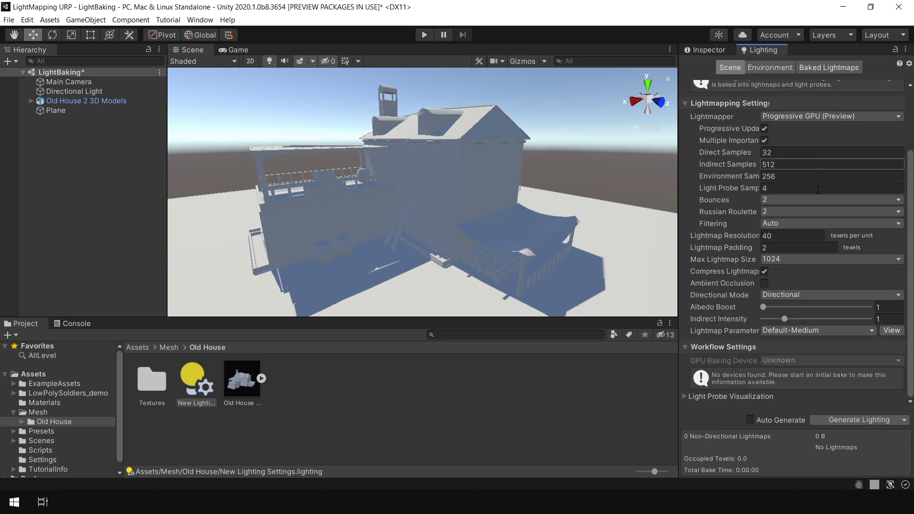
{"action": "left_click", "coordinate": [869, 423]}
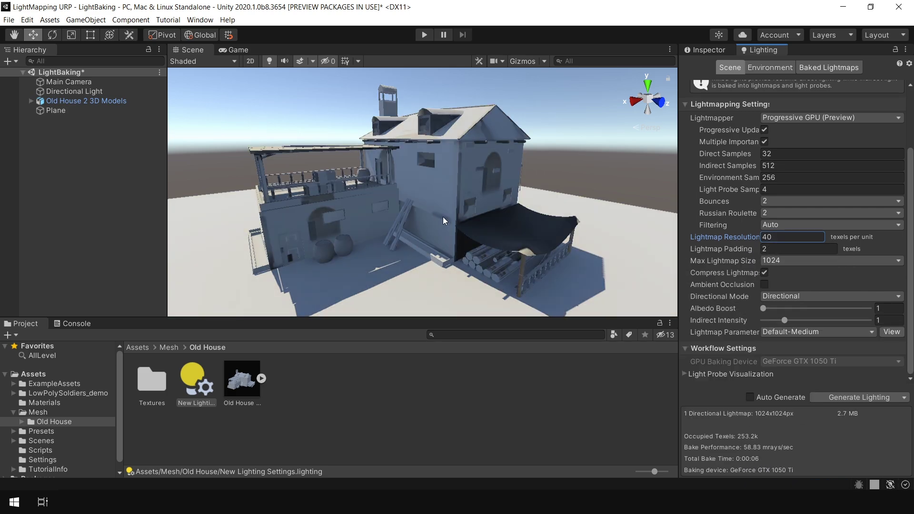
{"action": "key", "text": "shift+space"}
{"action": "mouse_move", "coordinate": [437, 224]}
{"action": "left_mouse_down", "text": "alt"}
{"action": "mouse_move", "coordinate": [493, 233]}
{"action": "mouse_move", "coordinate": [423, 250]}
{"action": "mouse_move", "coordinate": [438, 239]}
{"action": "left_mouse_up", "text": "alt"}
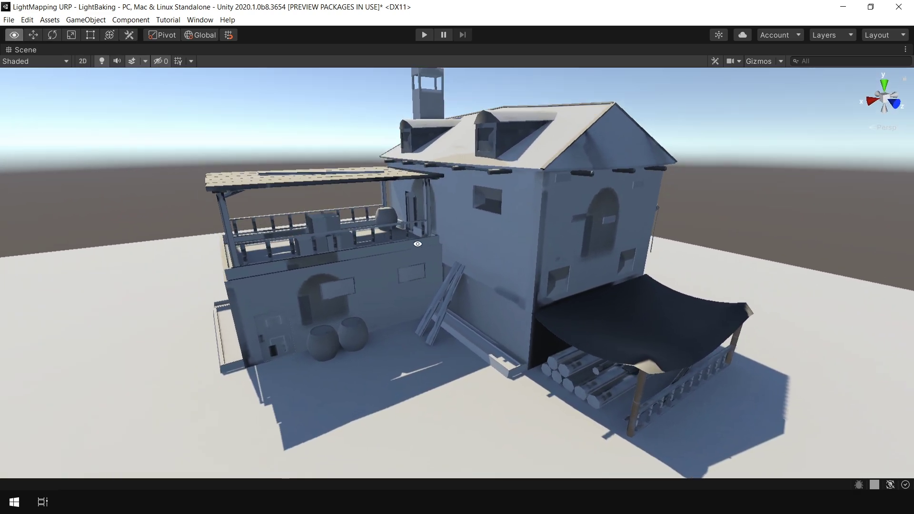
{"action": "middle_click_drag", "start_coordinate": [438, 239], "coordinate": [456, 226]}
{"action": "left_click_drag", "start_coordinate": [395, 232], "coordinate": [415, 224], "text": "alt"}
{"action": "key", "text": "shift+space"}
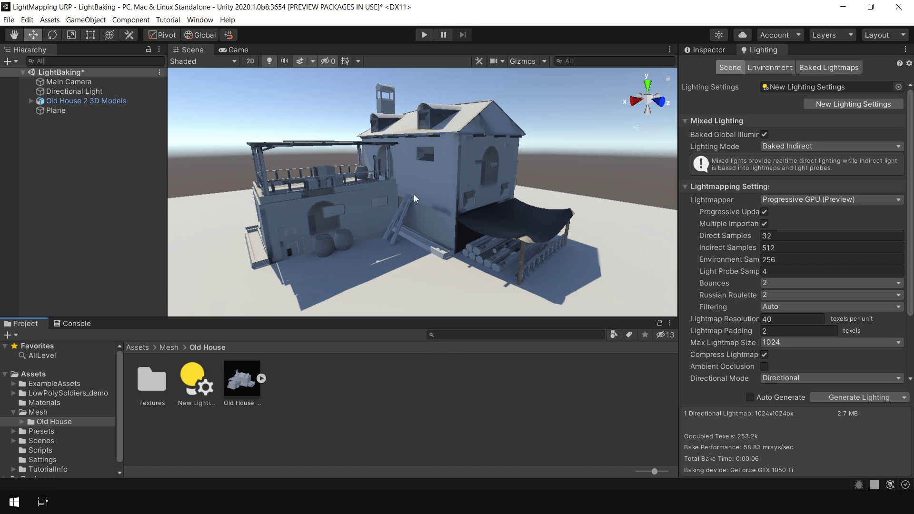
Turn on Generate Lightmap UVs in the Old House model's import settings and apply the change.
{"action": "left_click", "coordinate": [244, 390]}
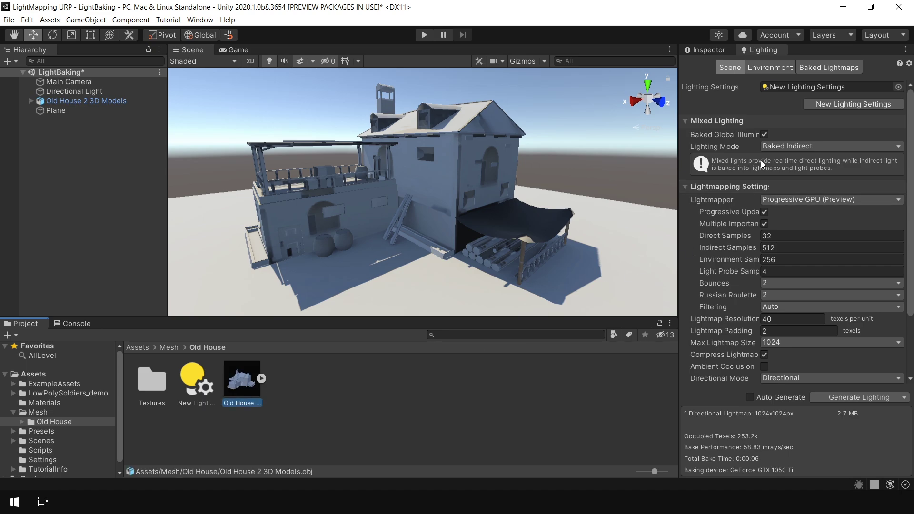
{"action": "left_click", "coordinate": [717, 51]}
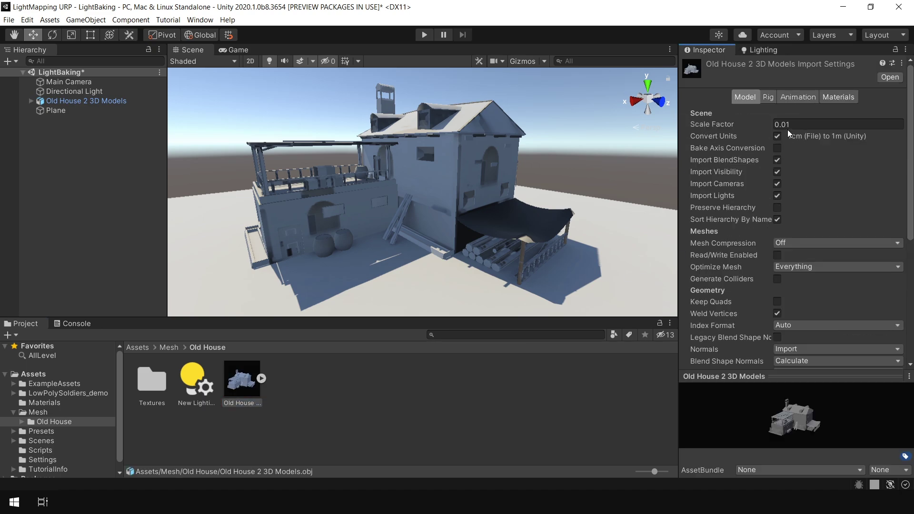
{"action": "left_click_drag", "start_coordinate": [911, 200], "coordinate": [913, 323]}
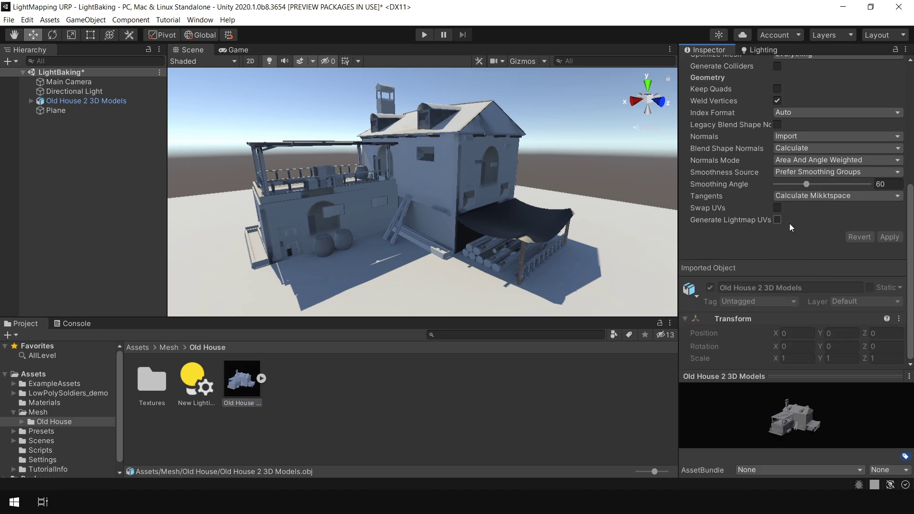
{"action": "left_click", "coordinate": [778, 219]}
{"action": "left_click", "coordinate": [890, 249]}
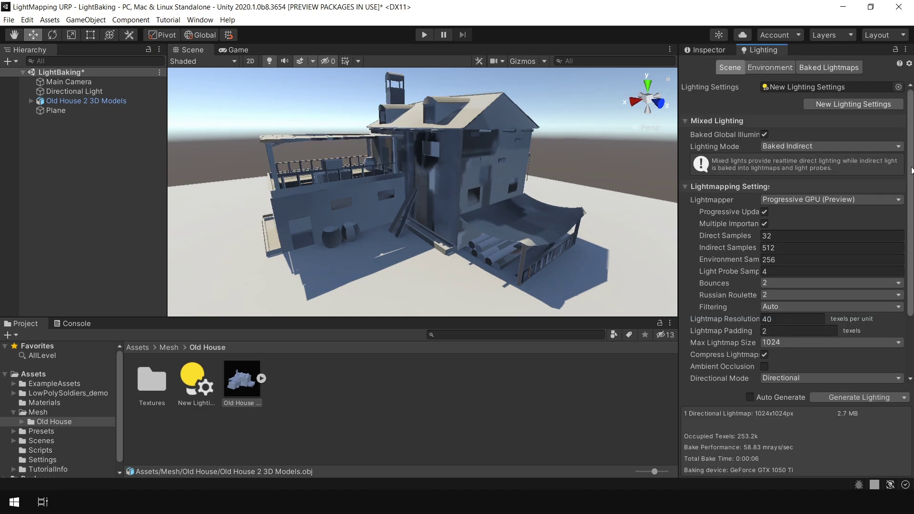
Rebake the lighting with the model's new lightmap UVs and inspect the house up close.
{"action": "scroll", "coordinate": [864, 387], "scroll_direction": "down", "scroll_amount": 5}
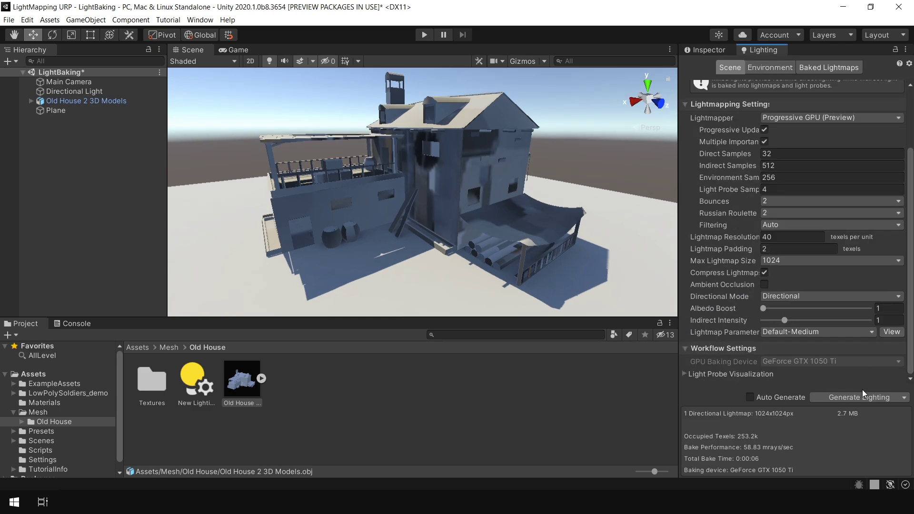
{"action": "left_click", "coordinate": [857, 398]}
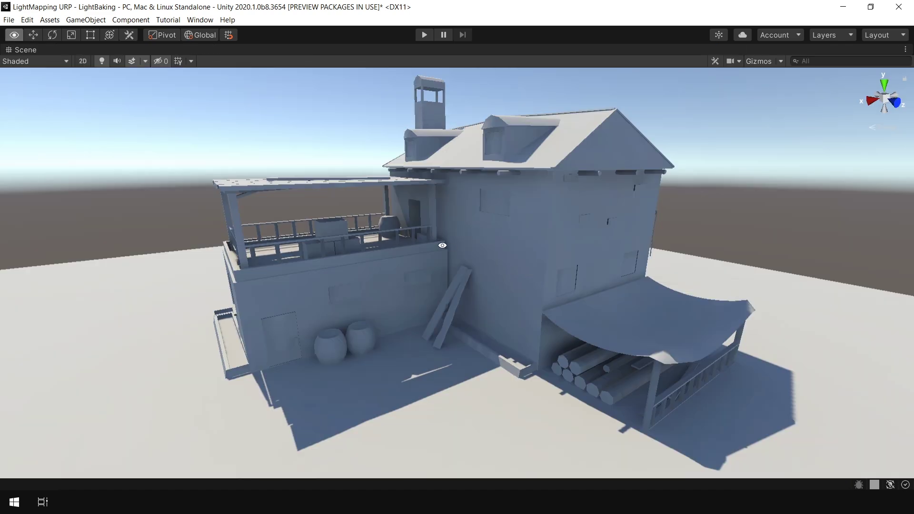
{"action": "left_click_drag", "start_coordinate": [443, 246], "coordinate": [505, 255], "text": "alt"}
{"action": "left_click_drag", "start_coordinate": [382, 249], "coordinate": [510, 245], "text": "alt"}
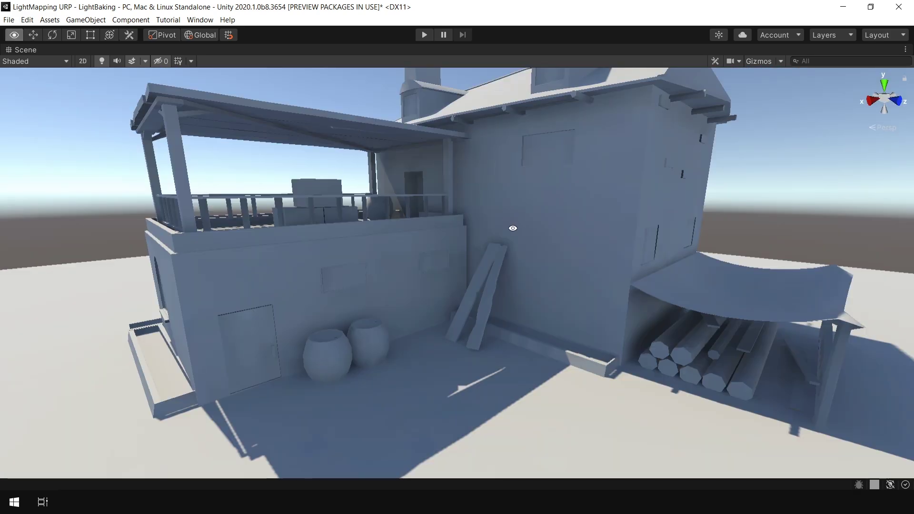
{"action": "left_click_drag", "start_coordinate": [513, 228], "coordinate": [473, 204], "text": "alt"}
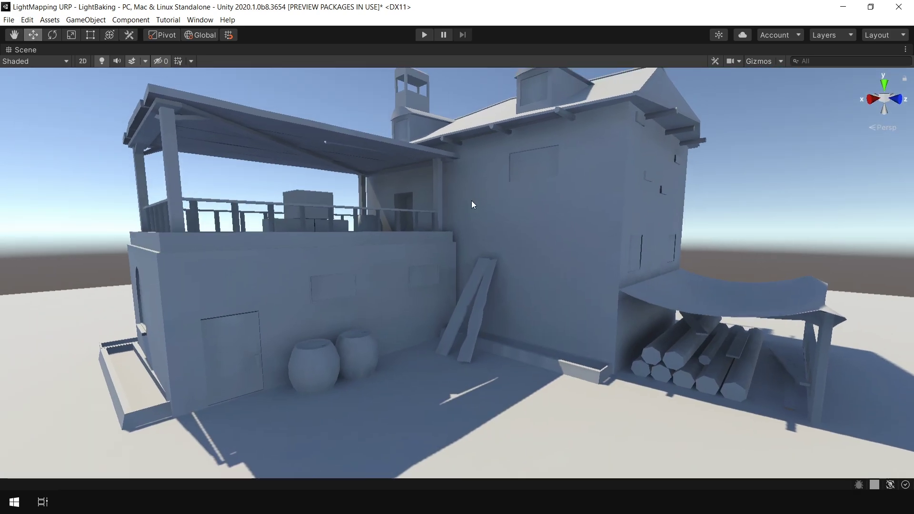
Display the scene in the Baked Lightmap draw mode to examine the lightmap resolution on the house.
{"action": "left_click", "coordinate": [30, 63]}
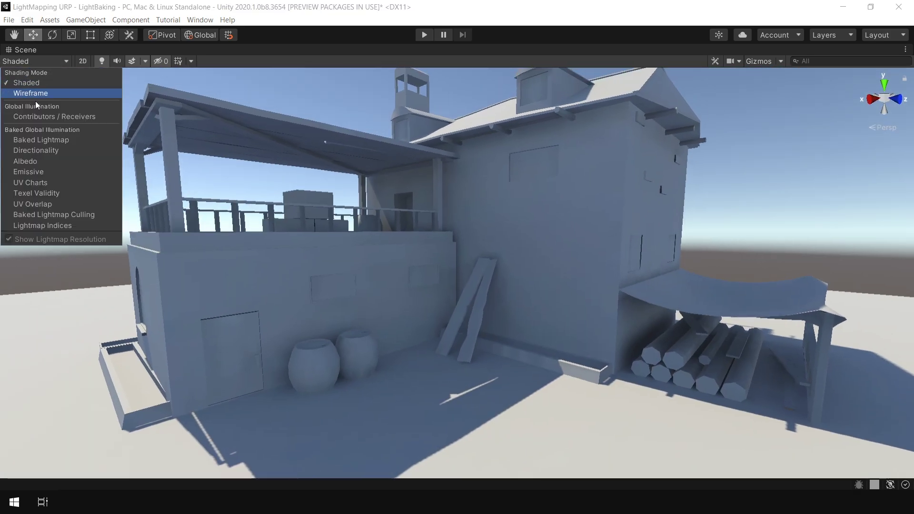
{"action": "left_click", "coordinate": [43, 140]}
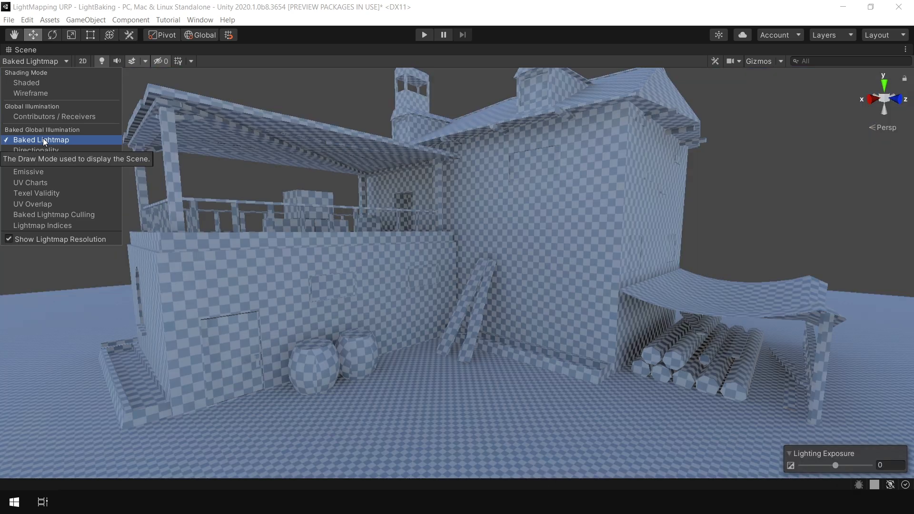
Turn off Show Lightmap Resolution and inspect the plain baked lightmap shading around the house.
{"action": "left_click", "coordinate": [10, 240]}
{"action": "left_click_drag", "start_coordinate": [567, 304], "coordinate": [262, 268], "text": "alt"}
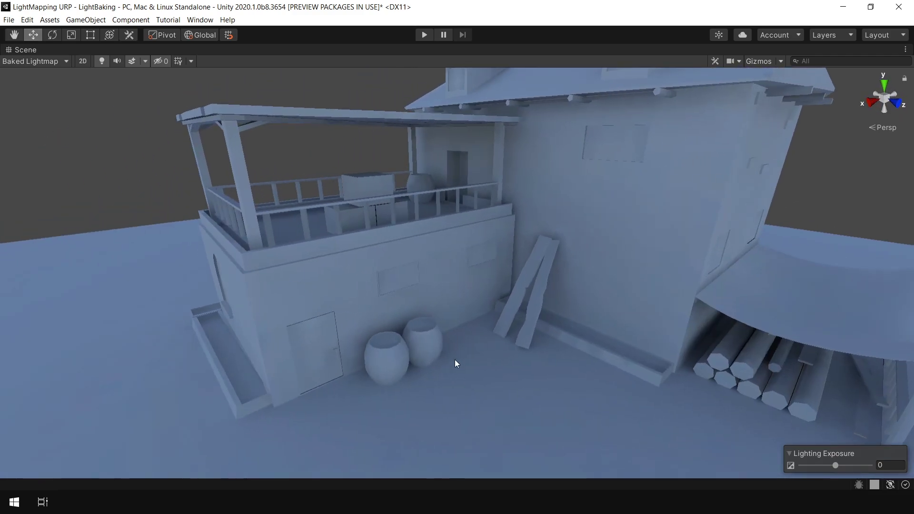
{"action": "scroll", "coordinate": [479, 349], "scroll_direction": "up", "scroll_amount": 5}
{"action": "left_click_drag", "start_coordinate": [556, 335], "coordinate": [517, 327], "text": "alt"}
{"action": "middle_click_drag", "start_coordinate": [614, 237], "coordinate": [490, 327], "text": "alt"}
{"action": "scroll", "coordinate": [527, 304], "scroll_direction": "down", "scroll_amount": 7}
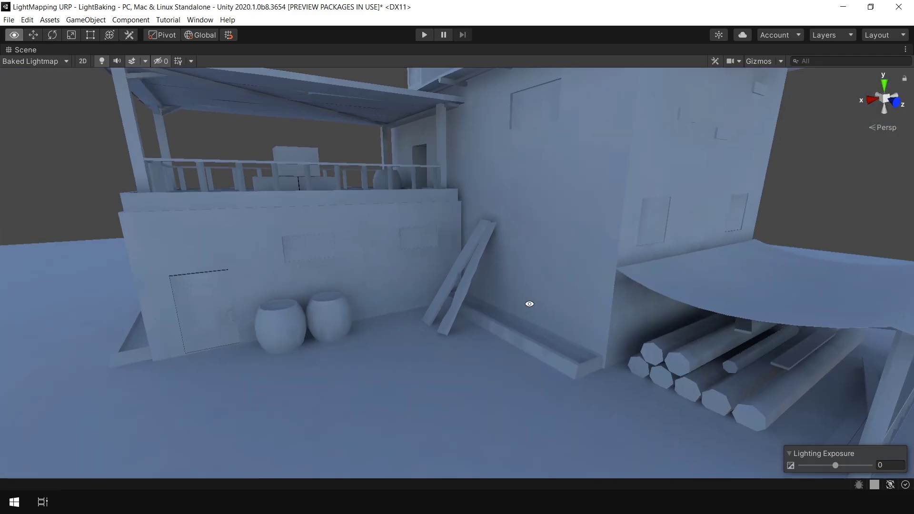
{"action": "middle_click_drag", "start_coordinate": [789, 119], "coordinate": [733, 172], "text": "alt"}
{"action": "left_click_drag", "start_coordinate": [697, 207], "coordinate": [824, 238], "text": "alt"}
{"action": "scroll", "coordinate": [437, 192], "scroll_direction": "down", "scroll_amount": 5}
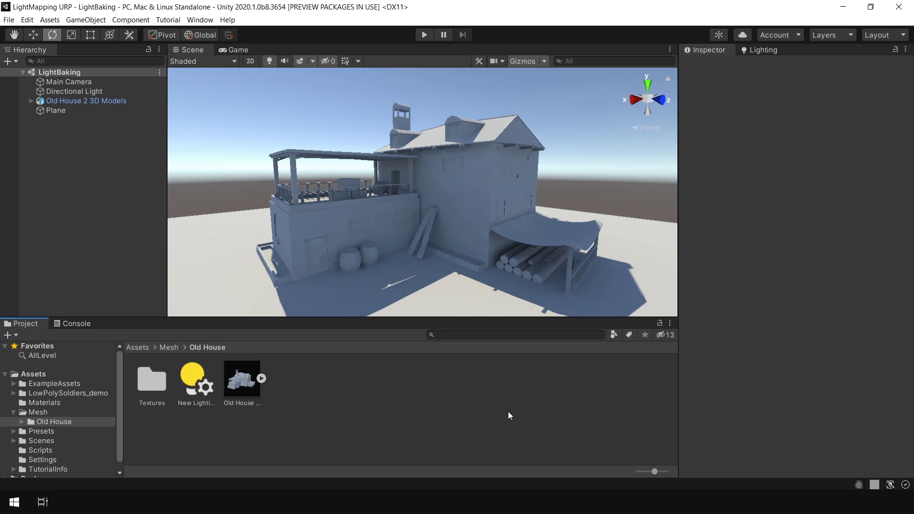
Review the Directional Light's Mode options and keep it on Realtime.
{"action": "left_click", "coordinate": [72, 91]}
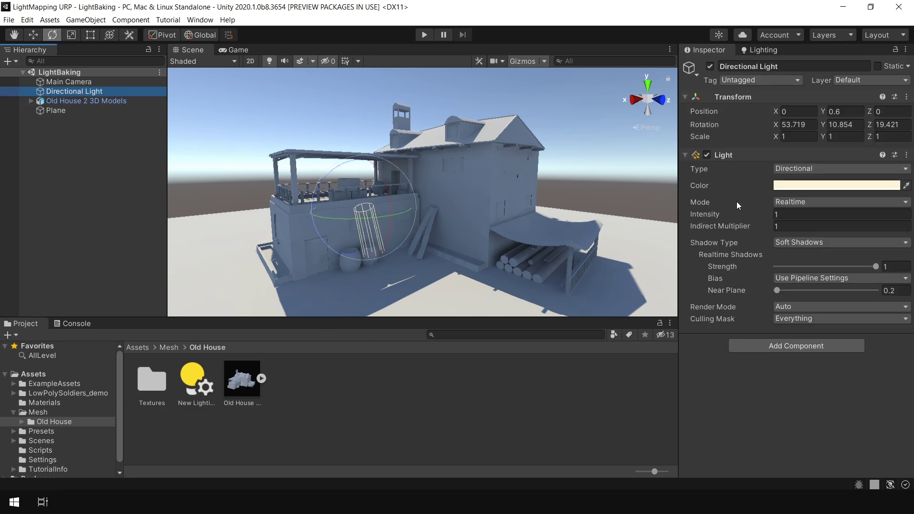
{"action": "left_click", "coordinate": [804, 204]}
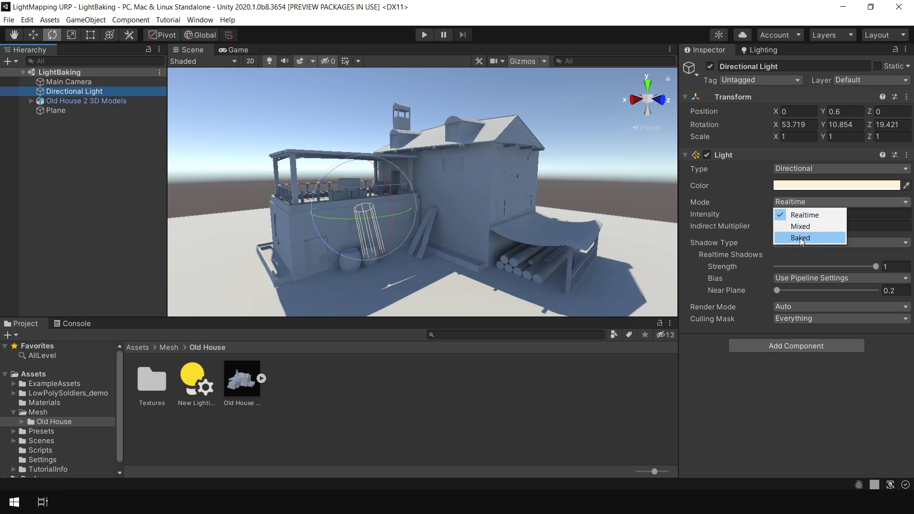
{"action": "left_click", "coordinate": [808, 216]}
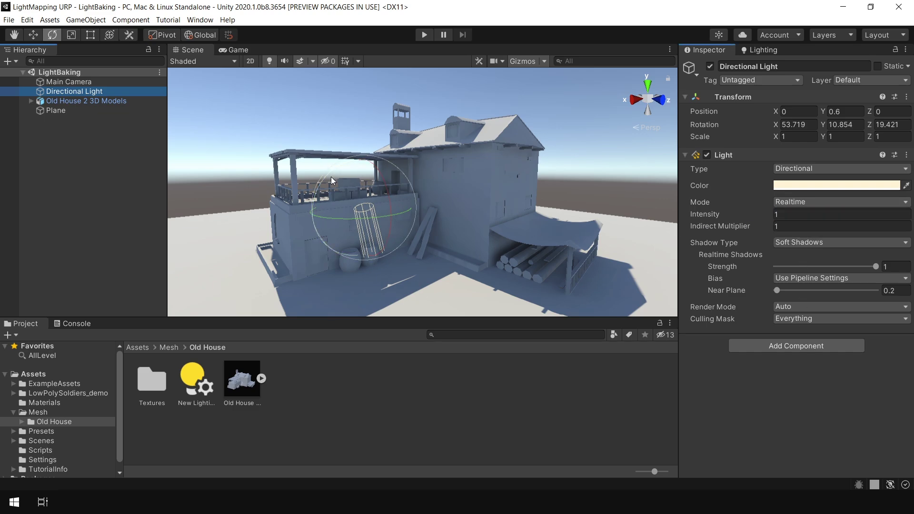
Rotate the Directional Light to about 51.9, 19.5, 30.3, trying out its color, and examine the realtime shadows around the house.
{"action": "mouse_move", "coordinate": [330, 176]}
{"action": "left_mouse_down"}
{"action": "mouse_move", "coordinate": [299, 255]}
{"action": "mouse_move", "coordinate": [360, 171]}
{"action": "mouse_move", "coordinate": [279, 212]}
{"action": "mouse_move", "coordinate": [402, 233]}
{"action": "mouse_move", "coordinate": [392, 167]}
{"action": "mouse_move", "coordinate": [362, 200]}
{"action": "left_mouse_up"}
{"action": "left_click", "coordinate": [795, 188]}
{"action": "mouse_move", "coordinate": [823, 260]}
{"action": "left_mouse_down"}
{"action": "mouse_move", "coordinate": [863, 245]}
{"action": "mouse_move", "coordinate": [862, 270]}
{"action": "mouse_move", "coordinate": [819, 252]}
{"action": "left_mouse_up"}
{"action": "left_click", "coordinate": [904, 179]}
{"action": "left_click_drag", "start_coordinate": [867, 268], "coordinate": [902, 273]}
{"action": "left_click", "coordinate": [819, 242]}
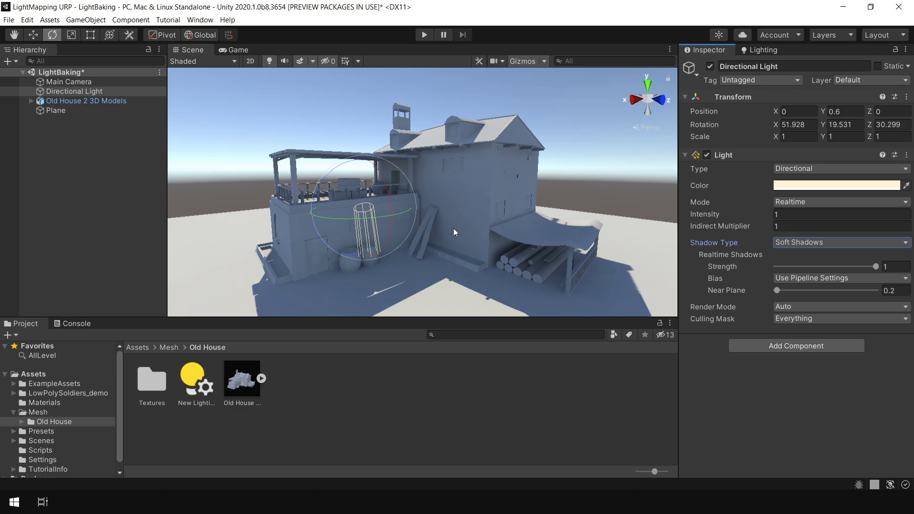
{"action": "left_click_drag", "start_coordinate": [442, 293], "coordinate": [439, 210], "text": "alt"}
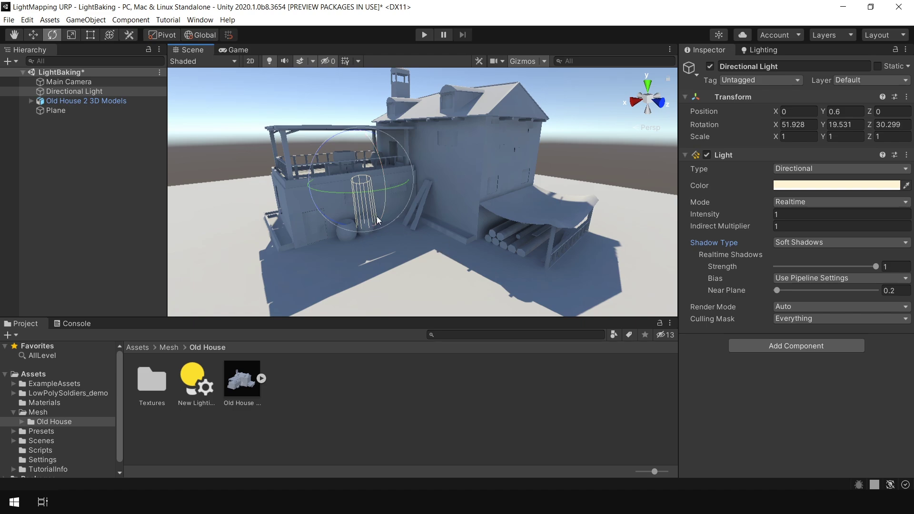
{"action": "left_click_drag", "start_coordinate": [386, 220], "coordinate": [630, 233], "text": "alt"}
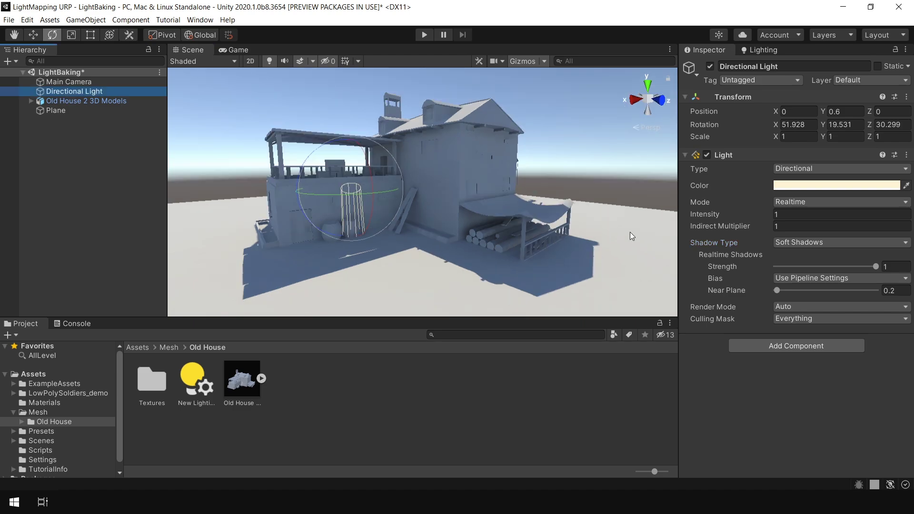
Open the baked lightmap's preview from the lighting settings, toggle its UV overlay and examine the map up close.
{"action": "left_click", "coordinate": [764, 50]}
{"action": "left_click", "coordinate": [832, 68]}
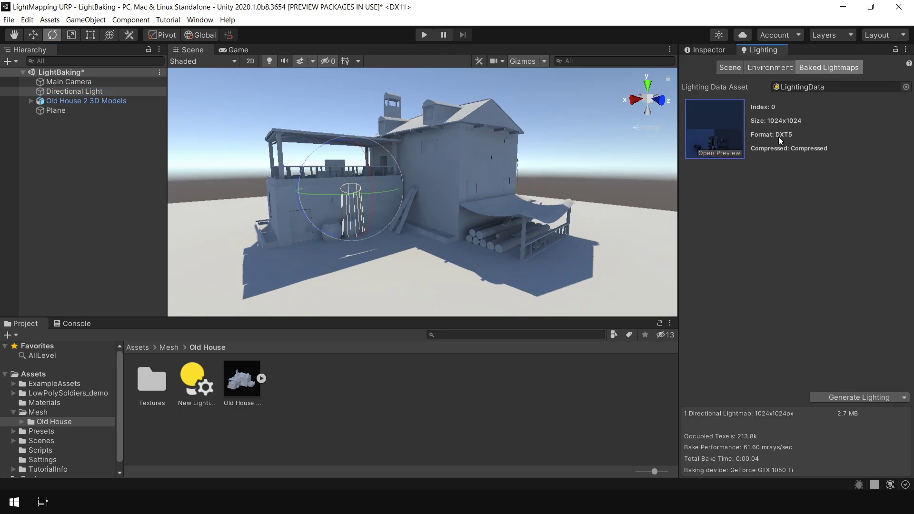
{"action": "left_click", "coordinate": [719, 153]}
{"action": "scroll", "coordinate": [135, 388], "scroll_direction": "up", "scroll_amount": 3}
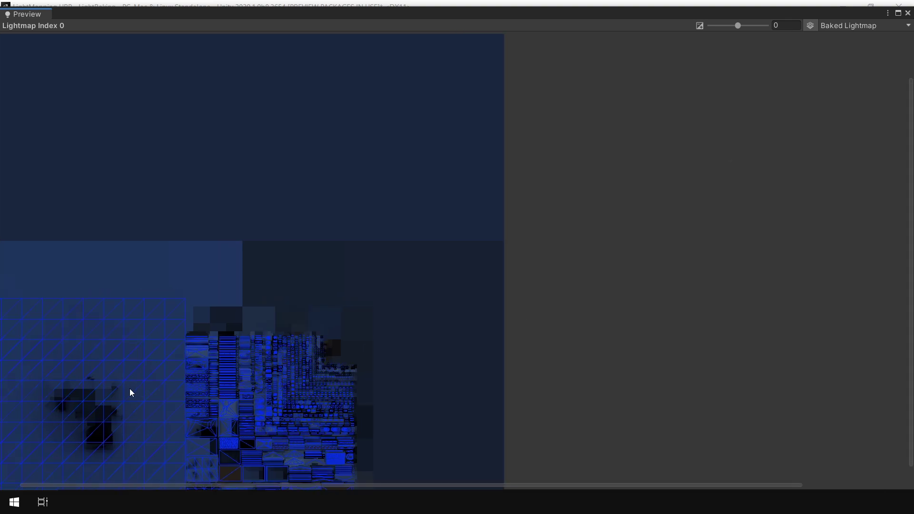
{"action": "left_click", "coordinate": [811, 25]}
{"action": "scroll", "coordinate": [107, 425], "scroll_direction": "up", "scroll_amount": 5}
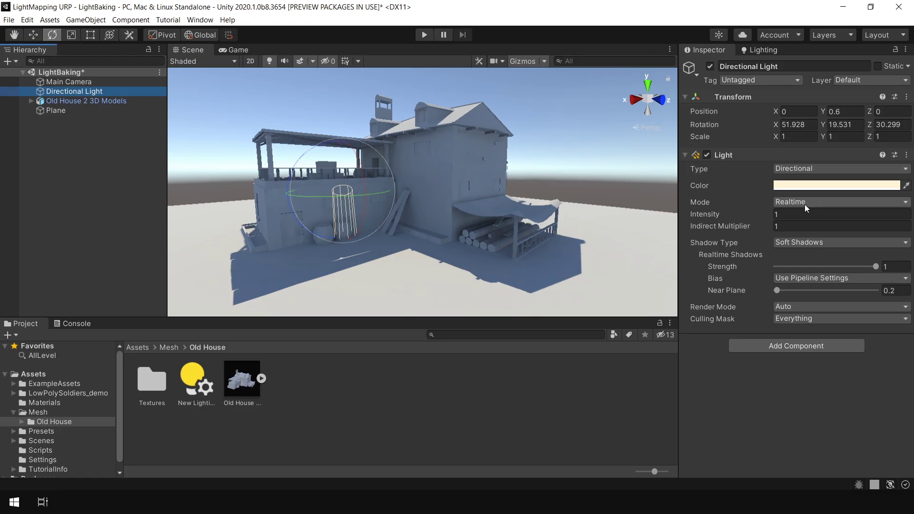
Set the Directional Light's mode to Mixed and regenerate the scene's lighting.
{"action": "left_click", "coordinate": [805, 202]}
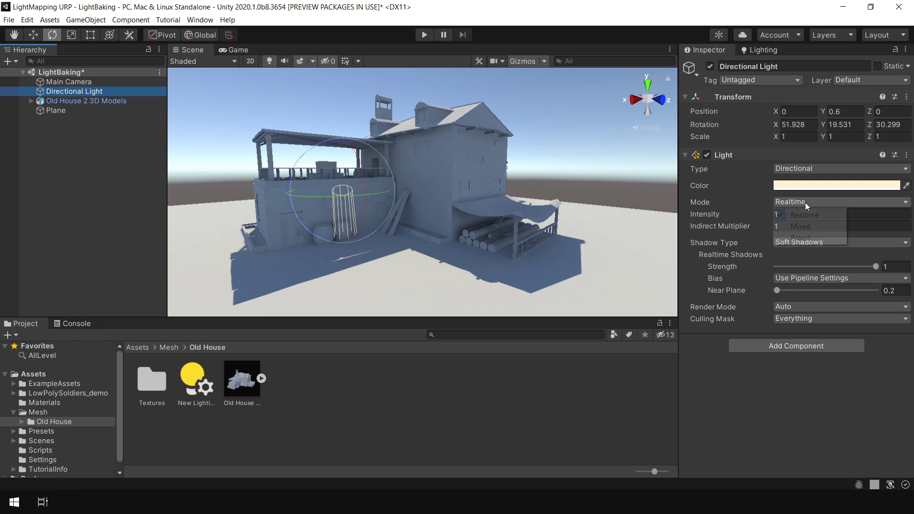
{"action": "left_click", "coordinate": [808, 229]}
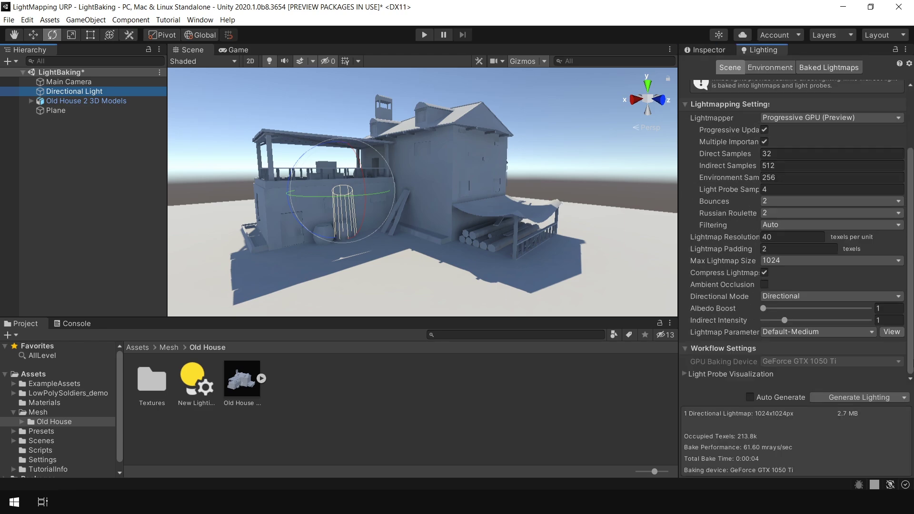
{"action": "left_click", "coordinate": [842, 398]}
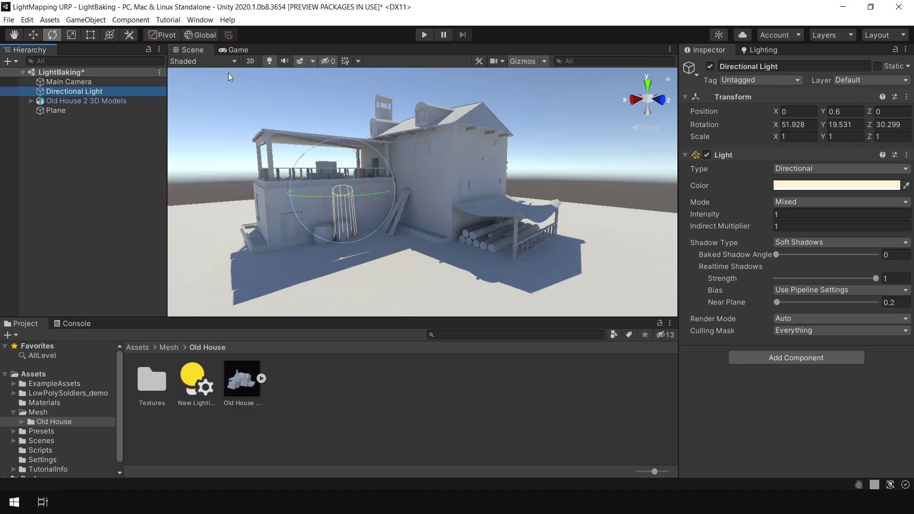
Display the scene in Baked Lightmap draw mode and inspect the indirect light on the house in a maximized Scene view.
{"action": "left_click", "coordinate": [221, 61]}
{"action": "left_click", "coordinate": [213, 139]}
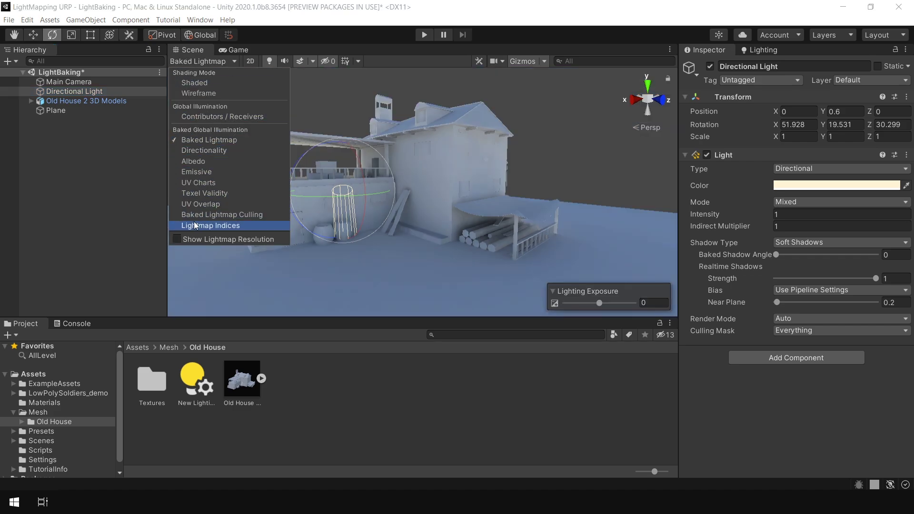
{"action": "left_click", "coordinate": [562, 126]}
{"action": "key", "text": "shift+space"}
{"action": "mouse_move", "coordinate": [463, 193]}
{"action": "left_mouse_down", "text": "alt"}
{"action": "mouse_move", "coordinate": [505, 229]}
{"action": "mouse_move", "coordinate": [623, 225]}
{"action": "mouse_move", "coordinate": [387, 271]}
{"action": "mouse_move", "coordinate": [478, 271]}
{"action": "mouse_move", "coordinate": [303, 366]}
{"action": "left_mouse_up", "text": "alt"}
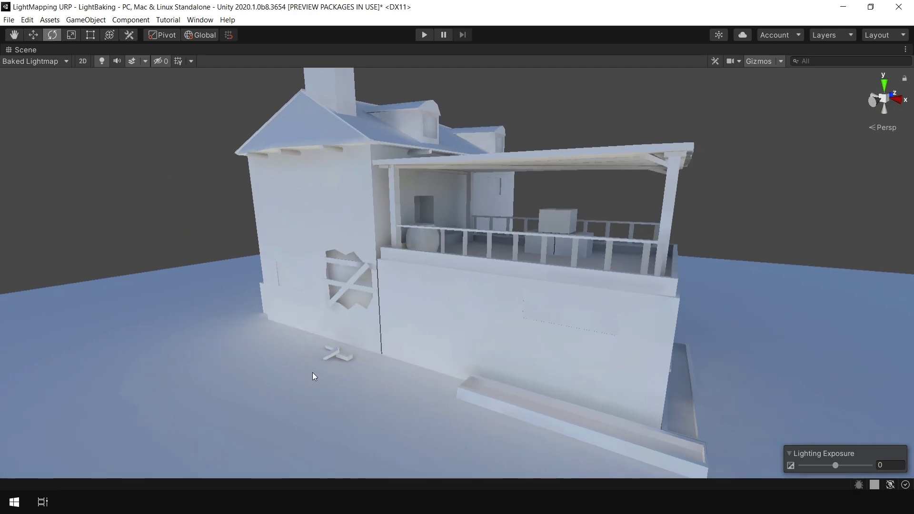
{"action": "mouse_move", "coordinate": [344, 344]}
{"action": "left_mouse_down", "text": "alt"}
{"action": "mouse_move", "coordinate": [308, 368]}
{"action": "mouse_move", "coordinate": [514, 336]}
{"action": "left_mouse_up", "text": "alt"}
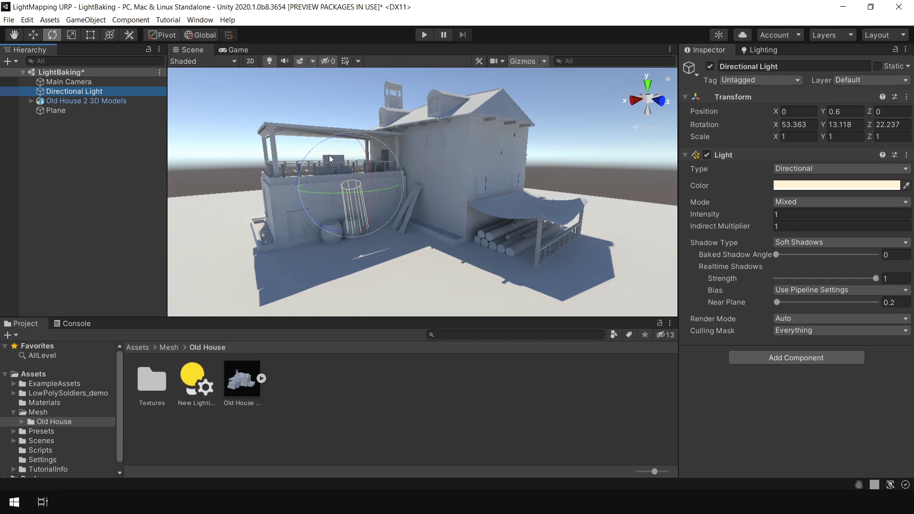
Rotate the mixed Directional Light to about 54.9, 18.6, 28.2 and inspect the house's shadows in a maximized Scene view.
{"action": "left_click_drag", "start_coordinate": [314, 152], "coordinate": [364, 154]}
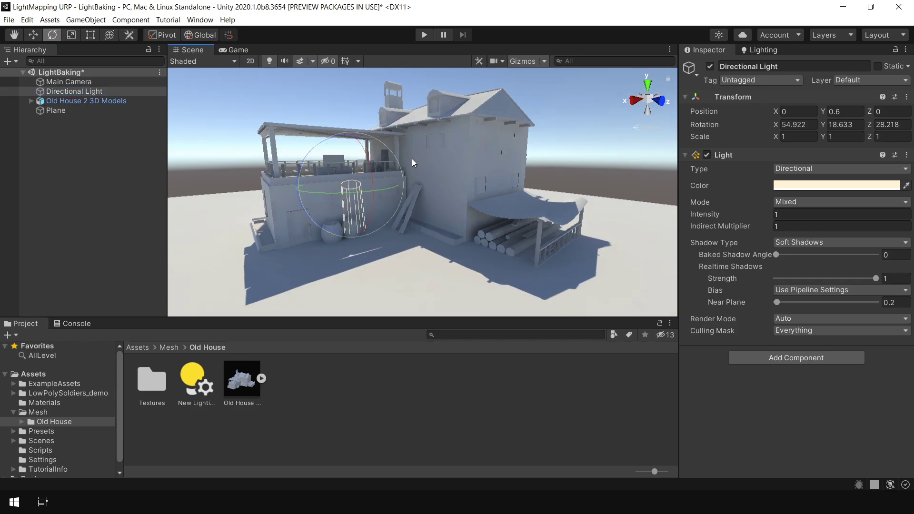
{"action": "key", "text": "shift+space"}
{"action": "right_click_drag", "start_coordinate": [431, 206], "coordinate": [505, 227]}
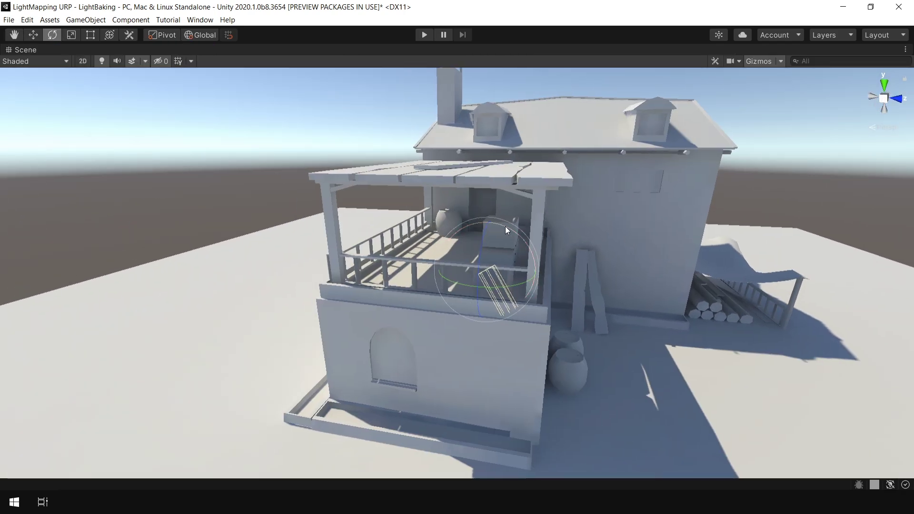
{"action": "left_click_drag", "start_coordinate": [595, 297], "coordinate": [496, 344], "text": "alt"}
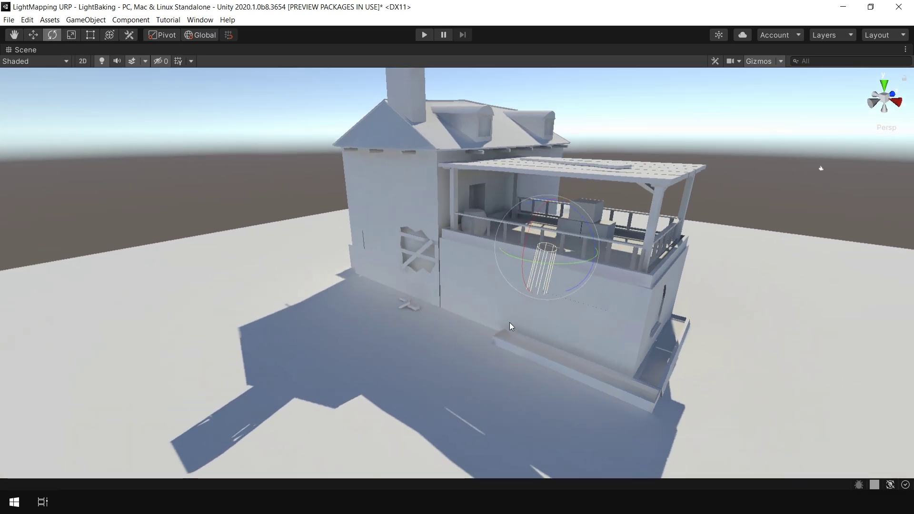
{"action": "left_click_drag", "start_coordinate": [436, 253], "coordinate": [425, 277], "text": "alt"}
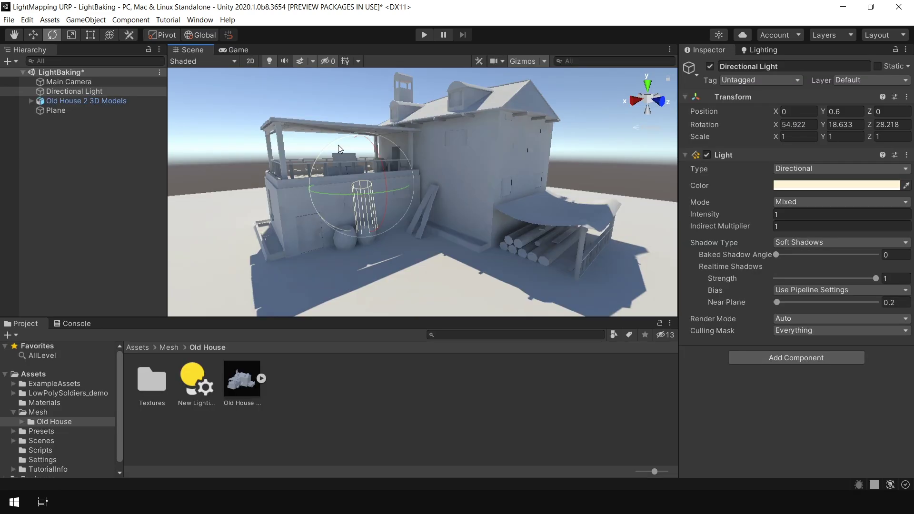
Try another rotation and color on the mixed Directional Light, undo the changes and save the scene.
{"action": "left_click_drag", "start_coordinate": [338, 145], "coordinate": [330, 151]}
{"action": "key", "text": "ctrl+z"}
{"action": "left_click", "coordinate": [784, 186]}
{"action": "left_click_drag", "start_coordinate": [856, 242], "coordinate": [868, 288]}
{"action": "key", "text": "ctrl+z"}
{"action": "left_click", "coordinate": [902, 179]}
{"action": "key", "text": "ctrl+s"}
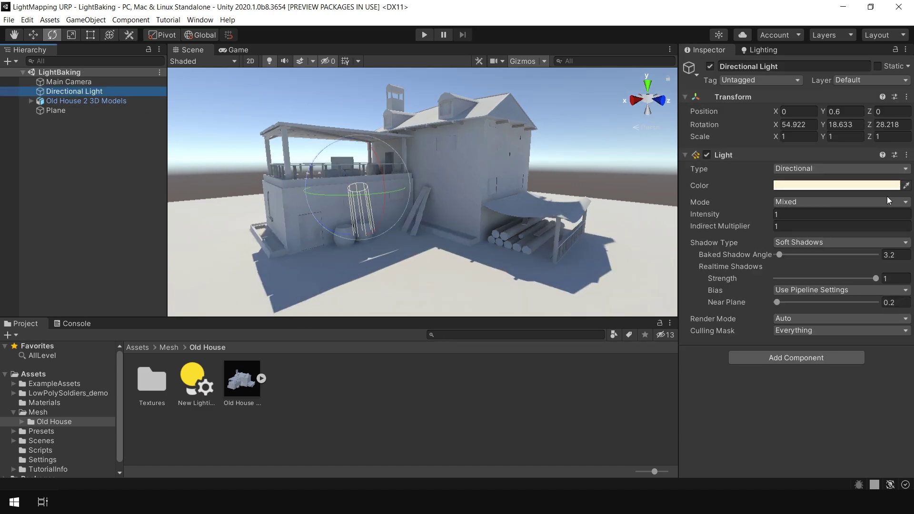
Set the Directional Light's mode to Baked and regenerate the scene's lighting.
{"action": "left_click", "coordinate": [842, 204]}
{"action": "left_click", "coordinate": [820, 235]}
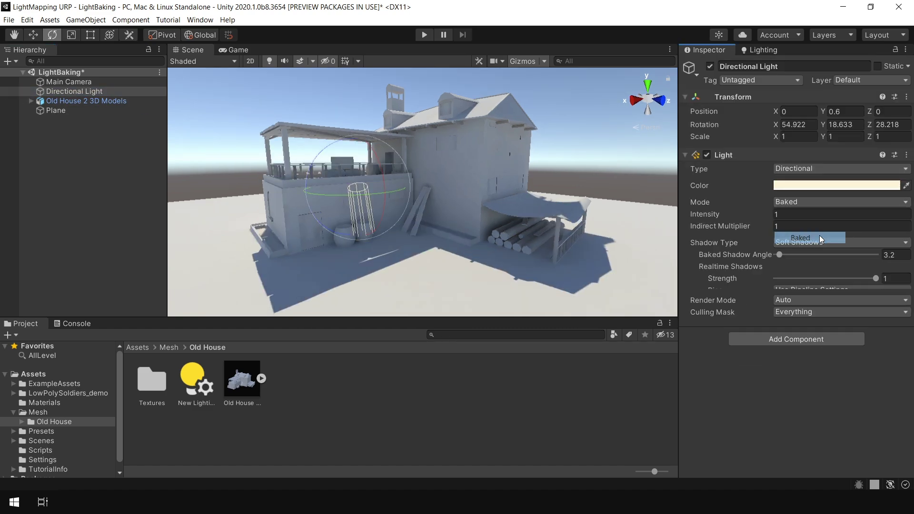
{"action": "left_click", "coordinate": [762, 50]}
{"action": "scroll", "coordinate": [819, 235], "scroll_direction": "down", "scroll_amount": 3}
{"action": "left_click", "coordinate": [859, 397]}
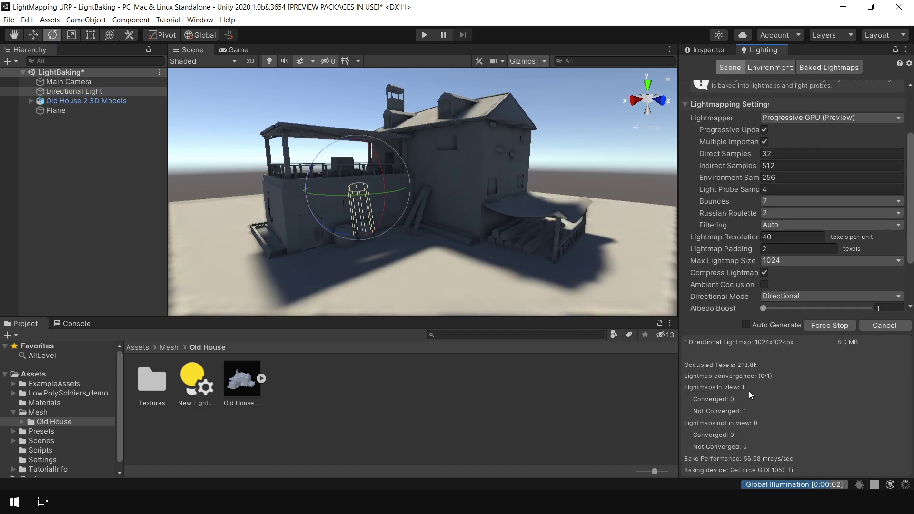
Inspect the baked soft shadows around the house from several angles in a maximized Scene view.
{"action": "key", "text": "shift+space"}
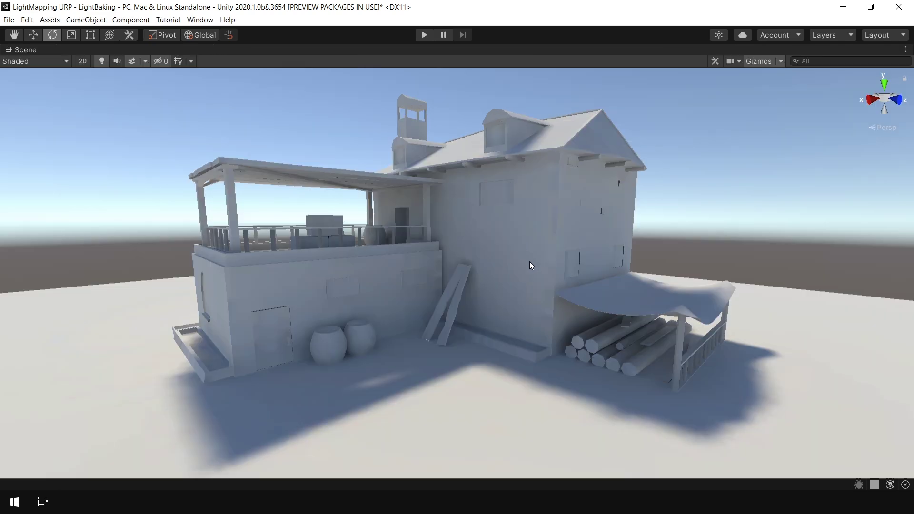
{"action": "left_click_drag", "start_coordinate": [467, 225], "coordinate": [524, 276], "text": "alt"}
{"action": "middle_click_drag", "start_coordinate": [524, 275], "coordinate": [519, 219]}
{"action": "left_click_drag", "start_coordinate": [457, 229], "coordinate": [363, 377], "text": "alt"}
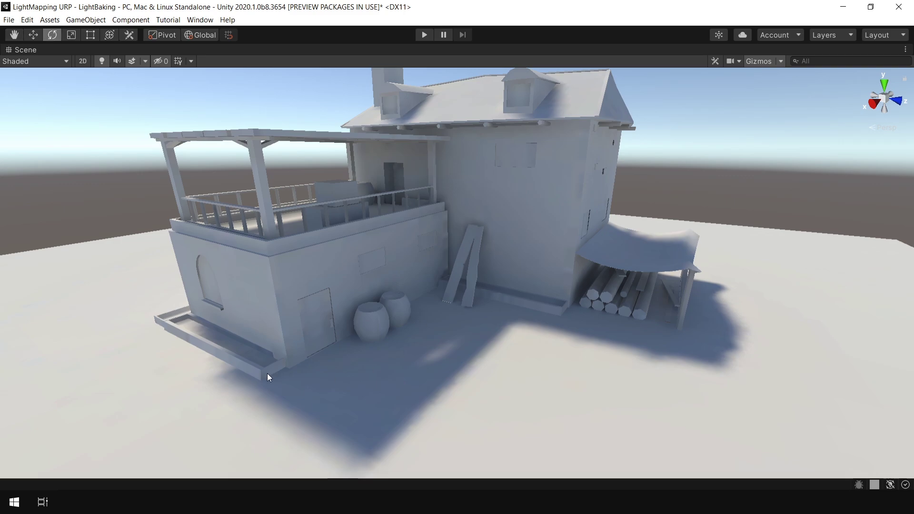
{"action": "left_click_drag", "start_coordinate": [628, 338], "coordinate": [544, 272], "text": "alt"}
{"action": "key", "text": "shift+space"}
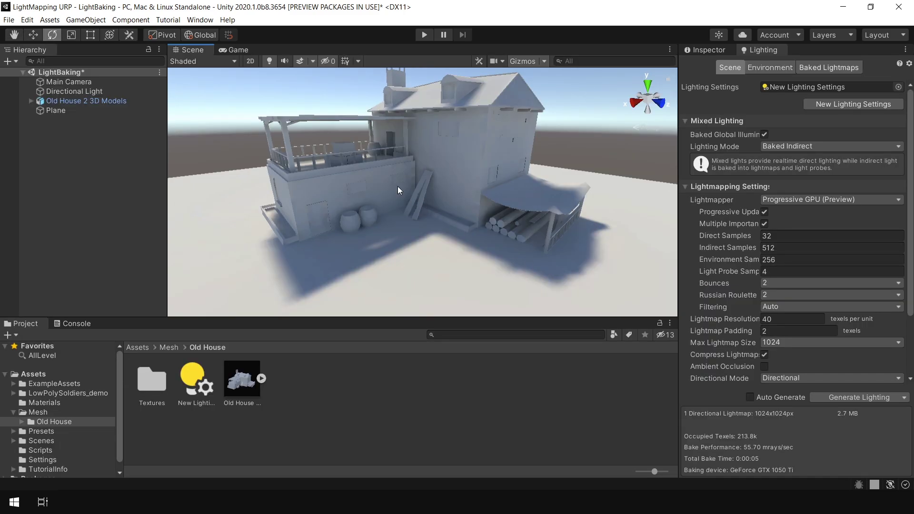
Try a different color on the baked Directional Light and undo the change.
{"action": "left_click", "coordinate": [75, 94]}
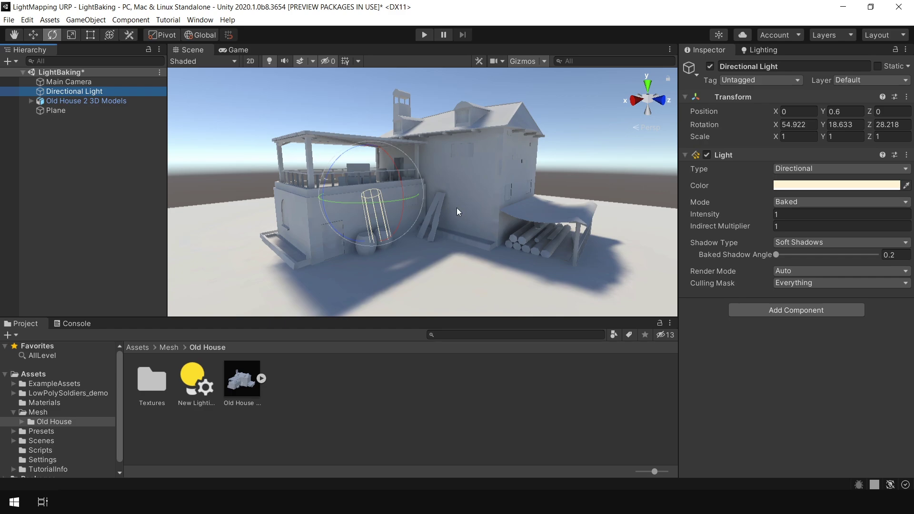
{"action": "left_click", "coordinate": [802, 186]}
{"action": "left_click_drag", "start_coordinate": [824, 265], "coordinate": [854, 255]}
{"action": "left_click", "coordinate": [903, 177]}
{"action": "key", "text": "ctrl+z"}
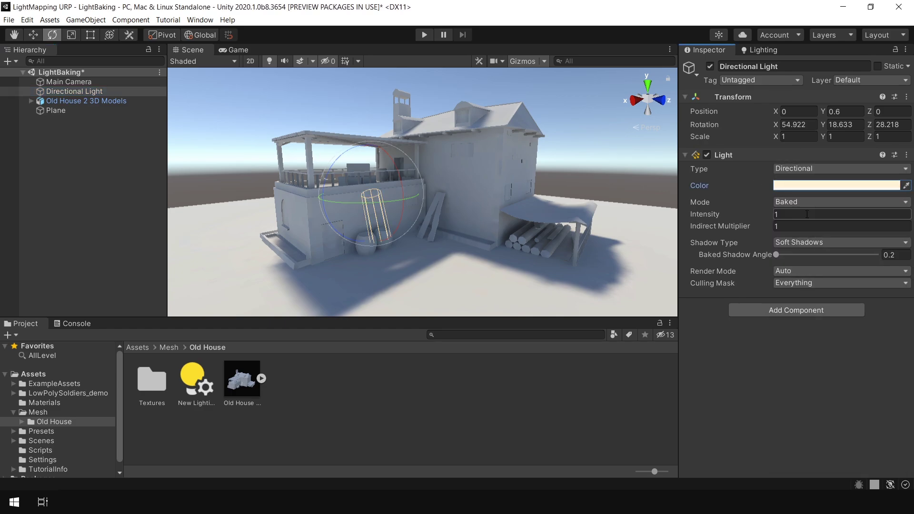
Delete the Directional Light, look over the baked house without it, and undo the deletion.
{"action": "left_click", "coordinate": [117, 142]}
{"action": "left_click", "coordinate": [97, 93]}
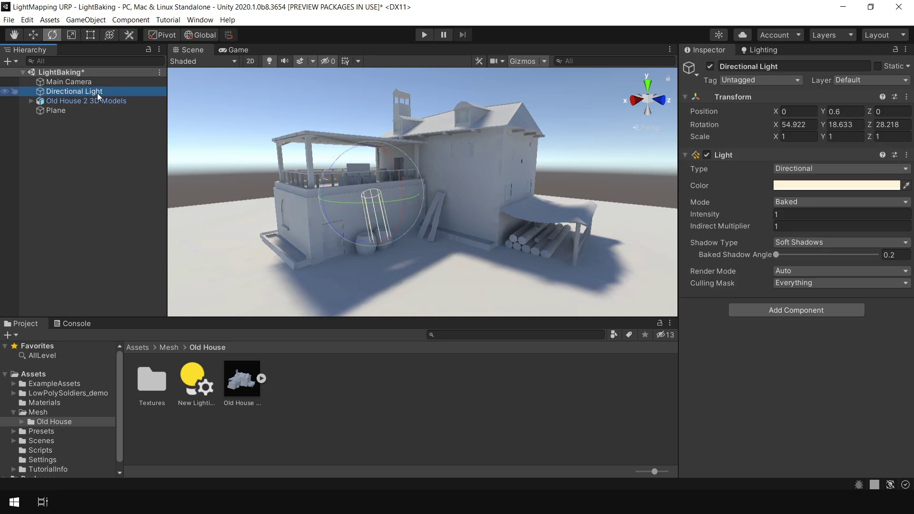
{"action": "key", "text": "Delete"}
{"action": "left_click_drag", "start_coordinate": [445, 165], "coordinate": [474, 218], "text": "alt"}
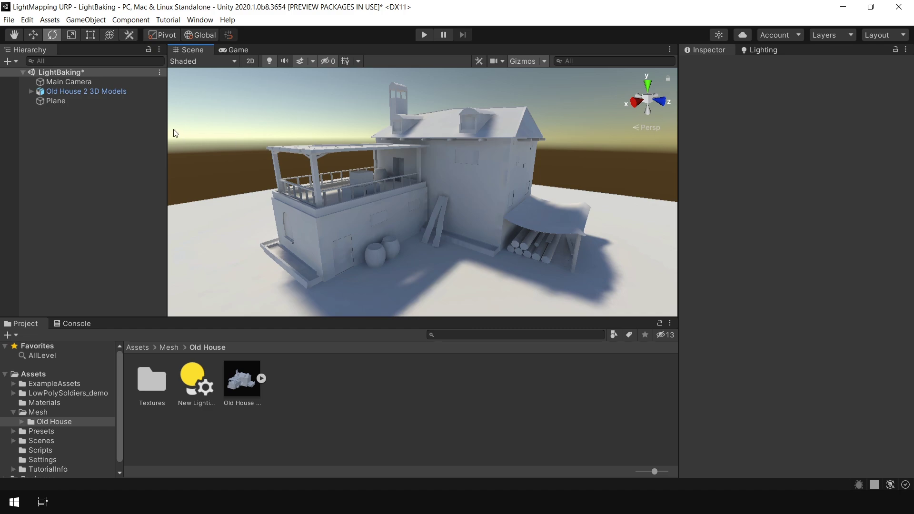
{"action": "key", "text": "ctrl+z"}
Open the preview of the newly baked lightmap and examine its baked shadows up close.
{"action": "left_click", "coordinate": [761, 50]}
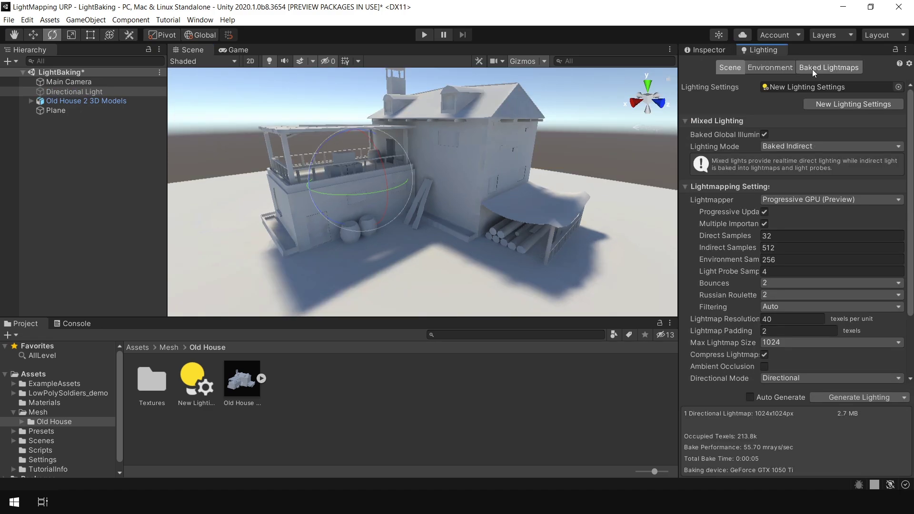
{"action": "left_click", "coordinate": [838, 66]}
{"action": "left_click", "coordinate": [734, 156]}
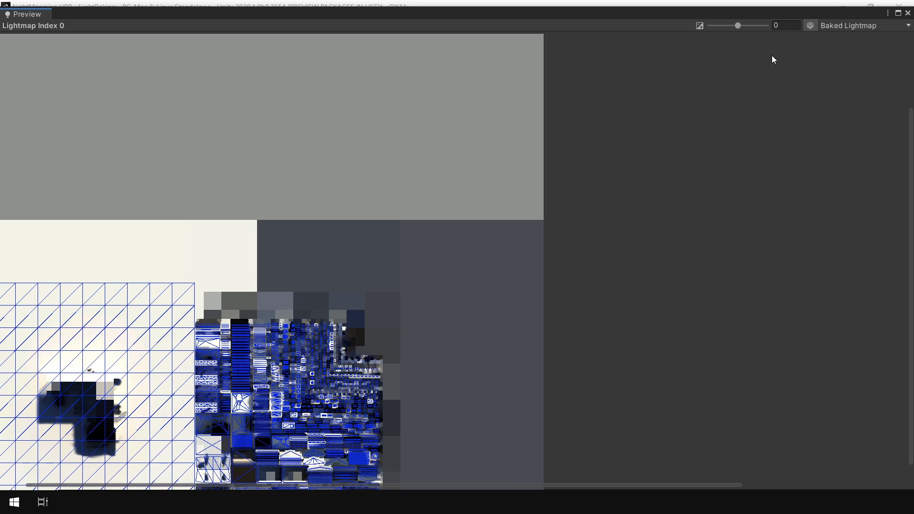
{"action": "scroll", "coordinate": [157, 360], "scroll_direction": "up", "scroll_amount": 6}
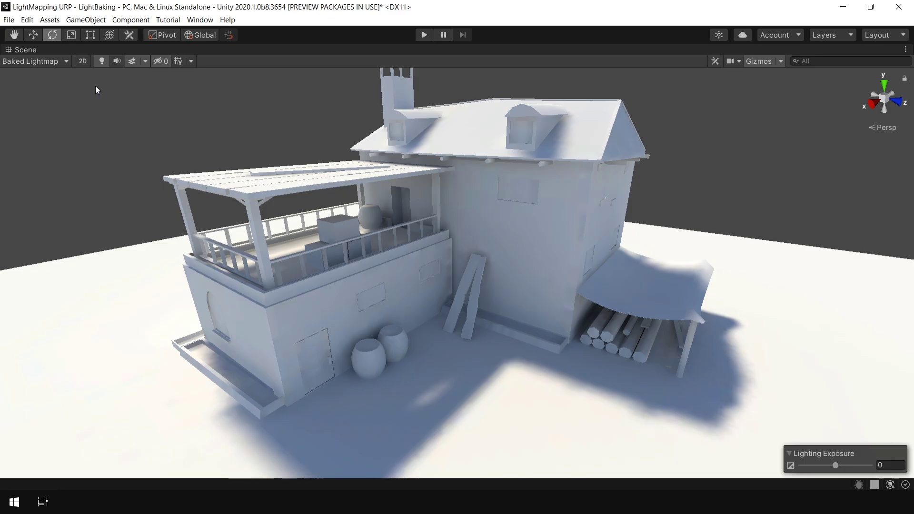
Set the Scene view's draw mode back to Shaded and restore the normal editor layout.
{"action": "left_click", "coordinate": [50, 62]}
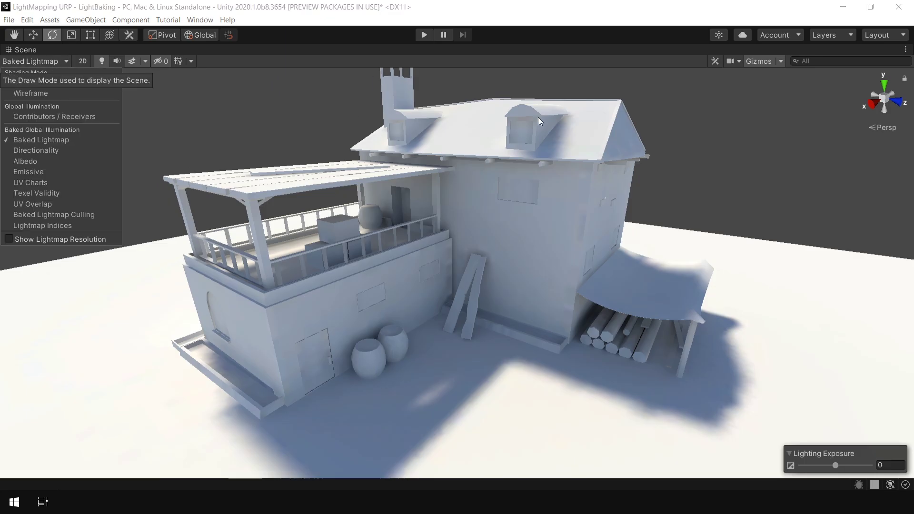
{"action": "left_click", "coordinate": [688, 119]}
{"action": "left_click_drag", "start_coordinate": [386, 233], "coordinate": [691, 243], "text": "alt"}
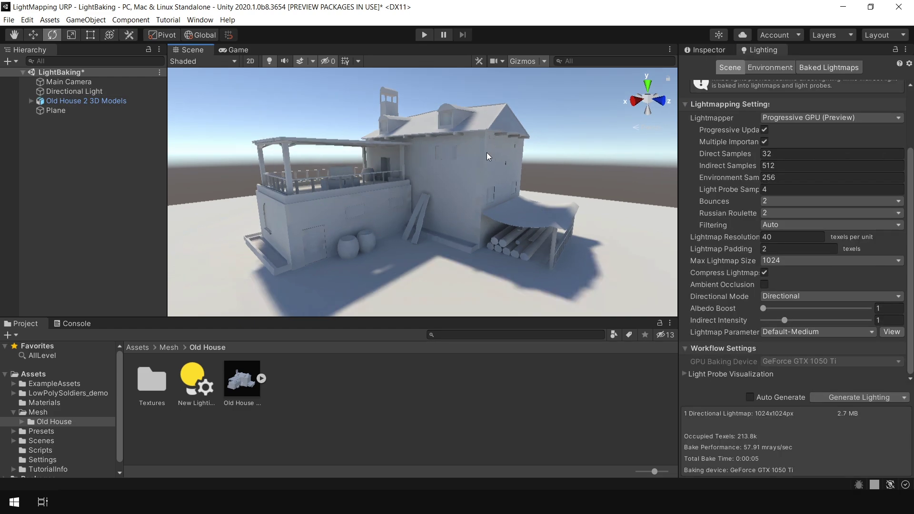
Clear the baked lighting data and show the Game view with its rendering statistics.
{"action": "left_click", "coordinate": [905, 397]}
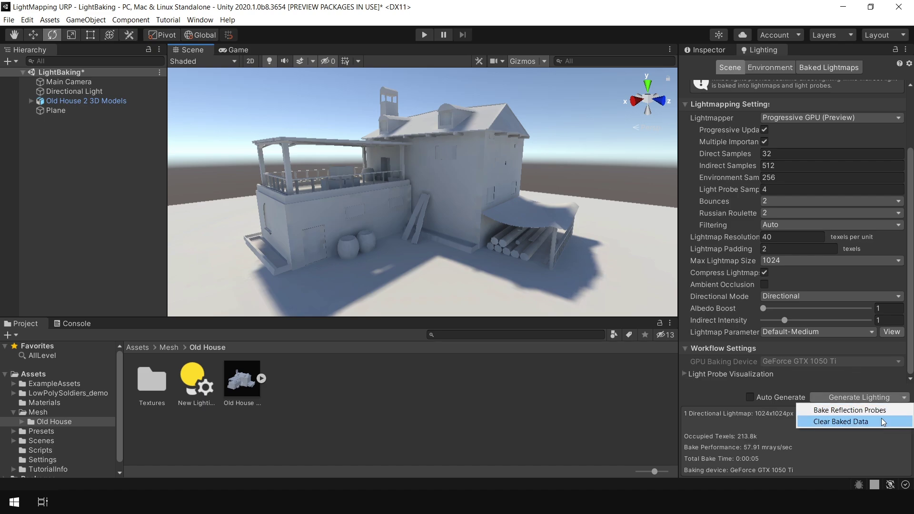
{"action": "left_click", "coordinate": [877, 421]}
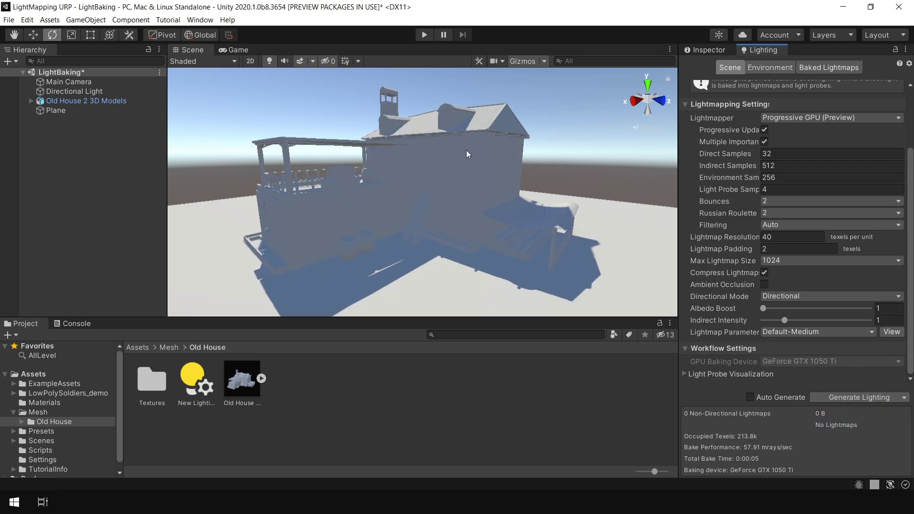
{"action": "left_click", "coordinate": [236, 50]}
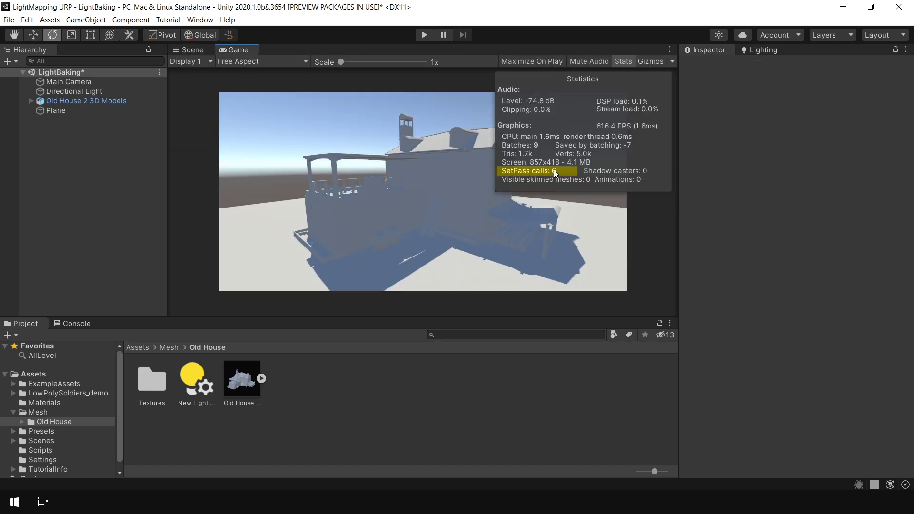
Deactivate the Directional Light and reactivate it to compare the SetPass calls in the Game view statistics.
{"action": "left_click", "coordinate": [110, 92]}
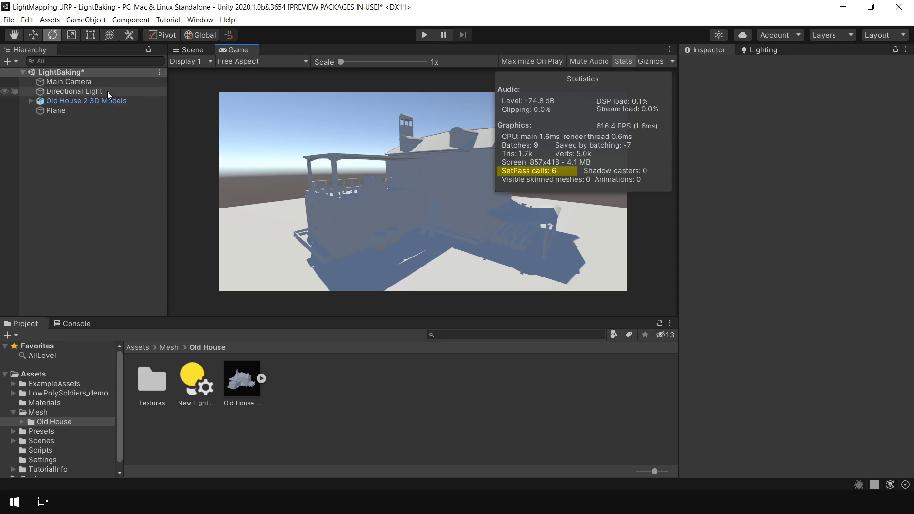
{"action": "left_click", "coordinate": [710, 66]}
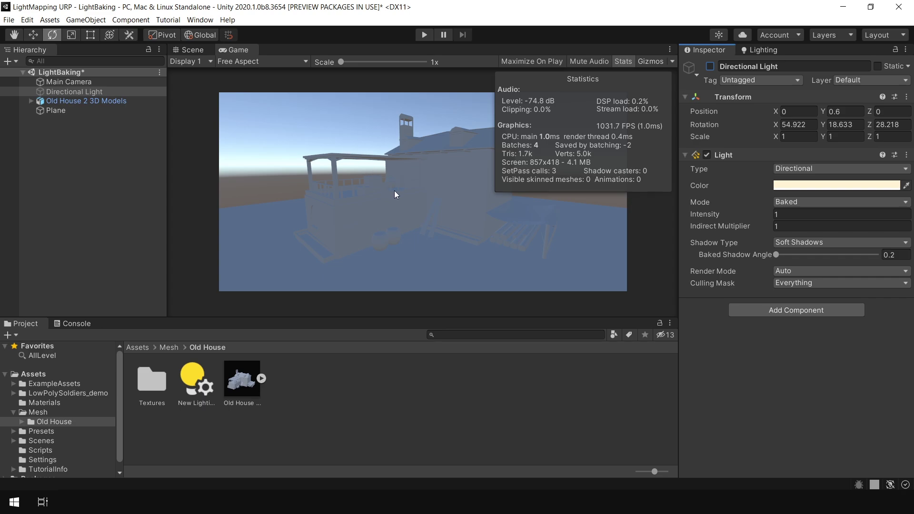
{"action": "left_click", "coordinate": [711, 67]}
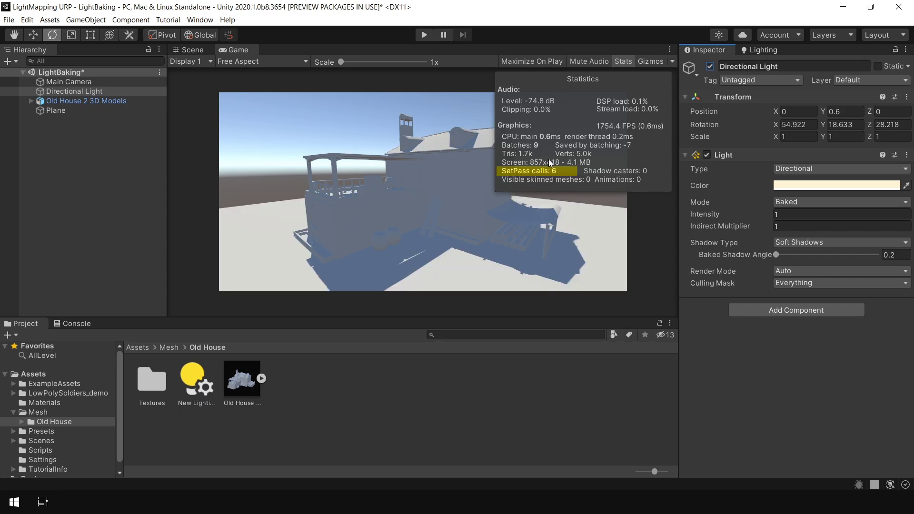
Generate the lighting again and deactivate the Directional Light to check the rendering statistics with baked lighting.
{"action": "left_click", "coordinate": [762, 49]}
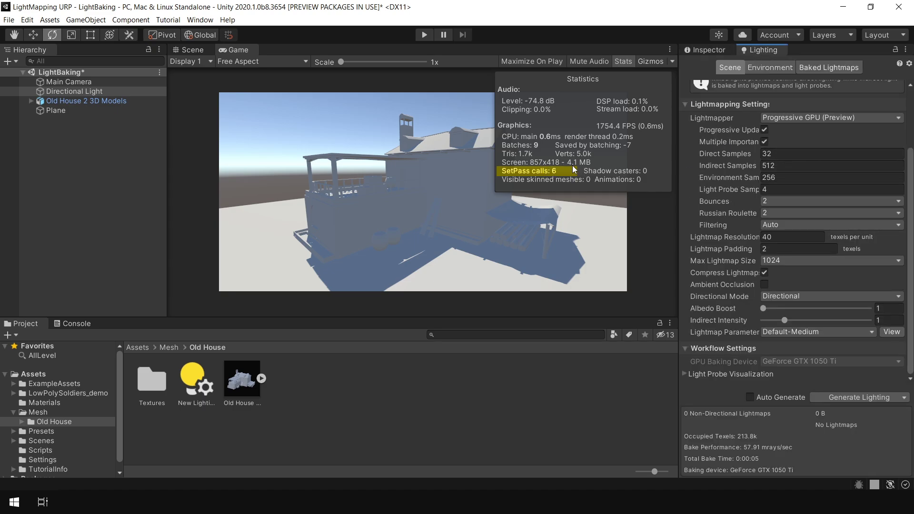
{"action": "left_click", "coordinate": [857, 397]}
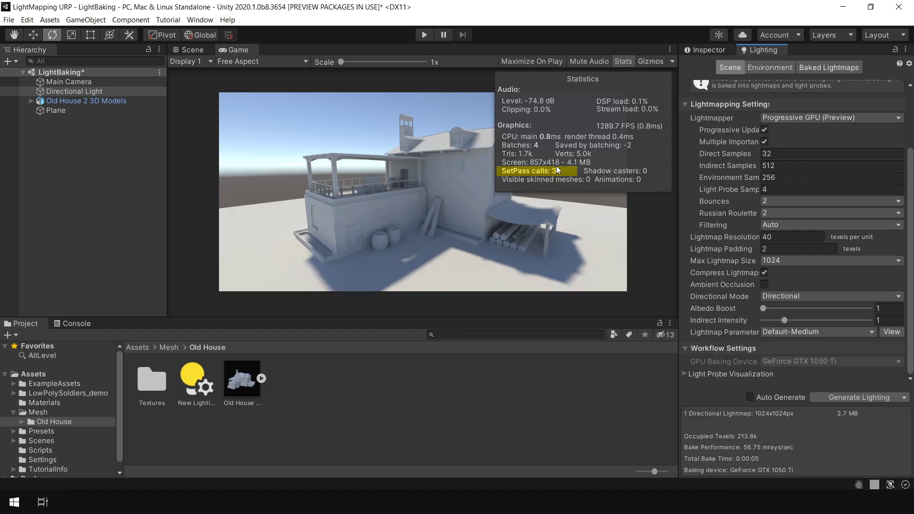
{"action": "left_click", "coordinate": [708, 50]}
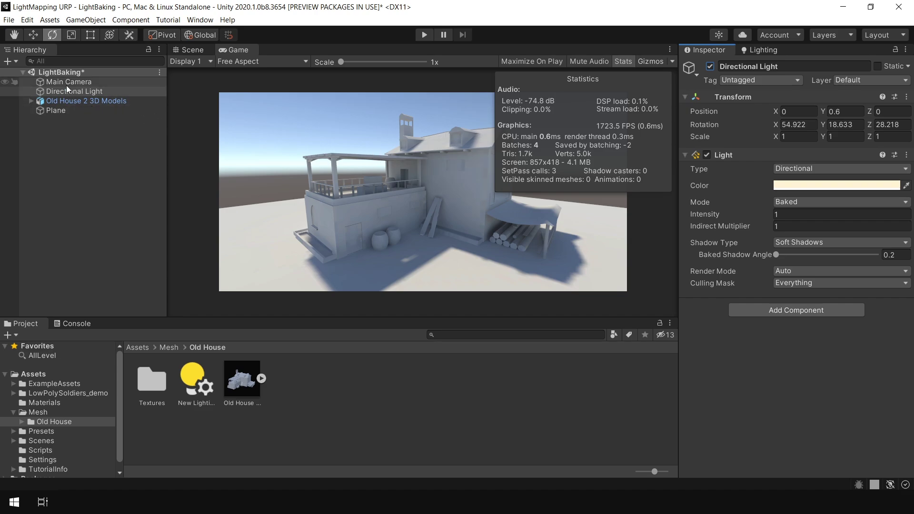
{"action": "left_click", "coordinate": [710, 66]}
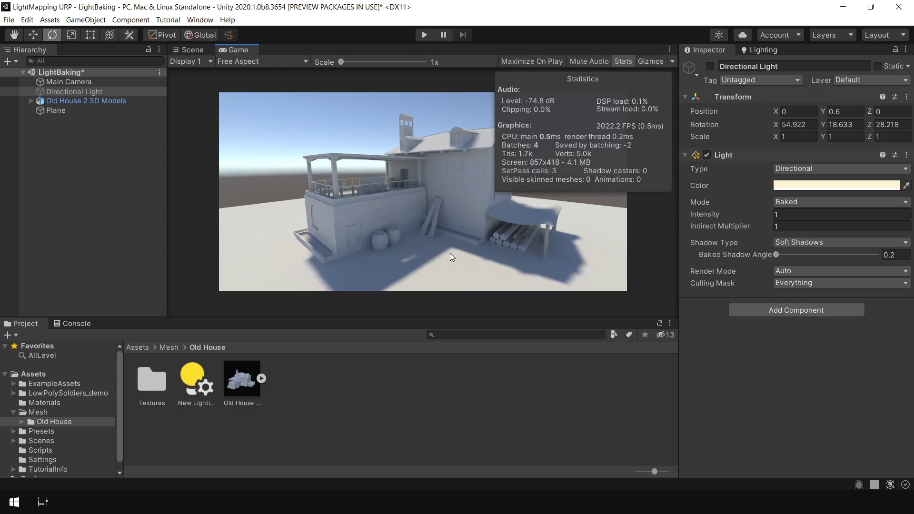
Return to the Scene view, set the Directional Light's mode to Mixed and generate the lighting.
{"action": "key", "text": "ctrl+1"}
{"action": "left_click", "coordinate": [805, 202]}
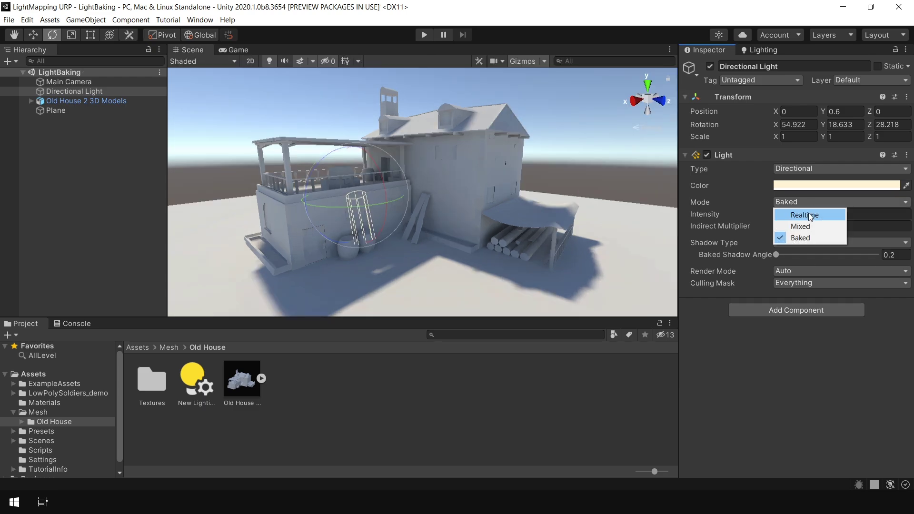
{"action": "left_click", "coordinate": [796, 226]}
{"action": "left_click", "coordinate": [764, 51]}
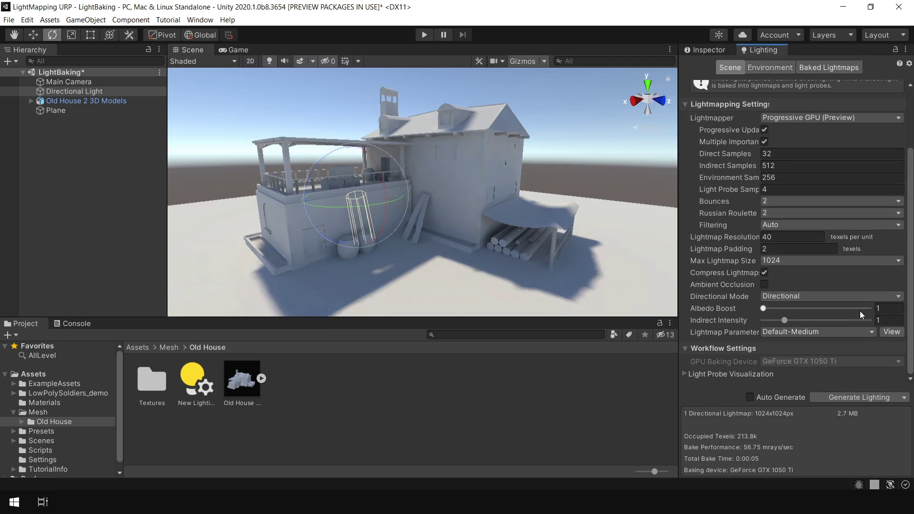
{"action": "left_click", "coordinate": [886, 397]}
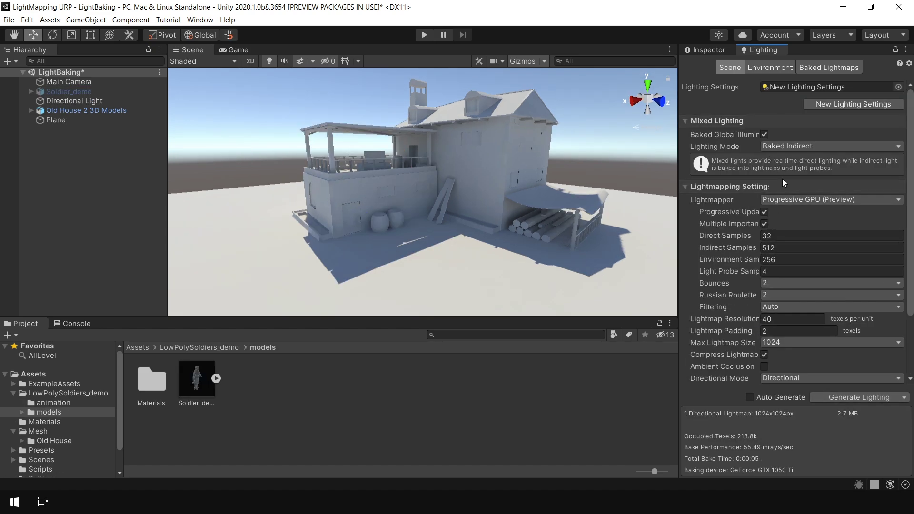
{"action": "left_click", "coordinate": [784, 147]}
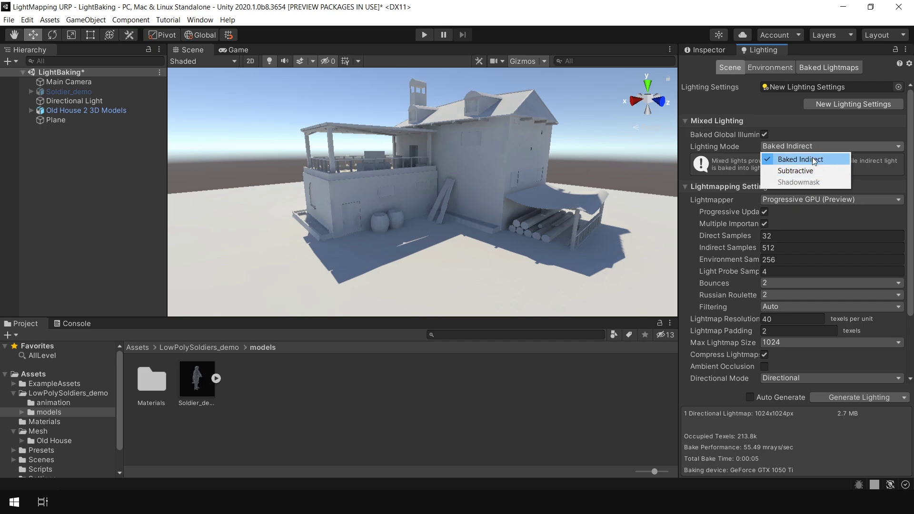
{"action": "left_click", "coordinate": [868, 163]}
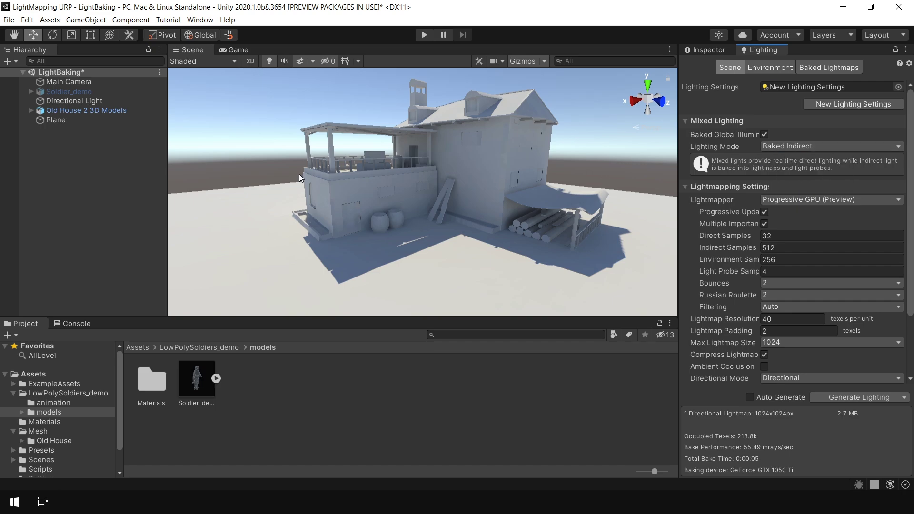
Activate the Soldier_demo object in front of the house and check its static flags.
{"action": "left_click", "coordinate": [87, 94]}
{"action": "left_click", "coordinate": [706, 49]}
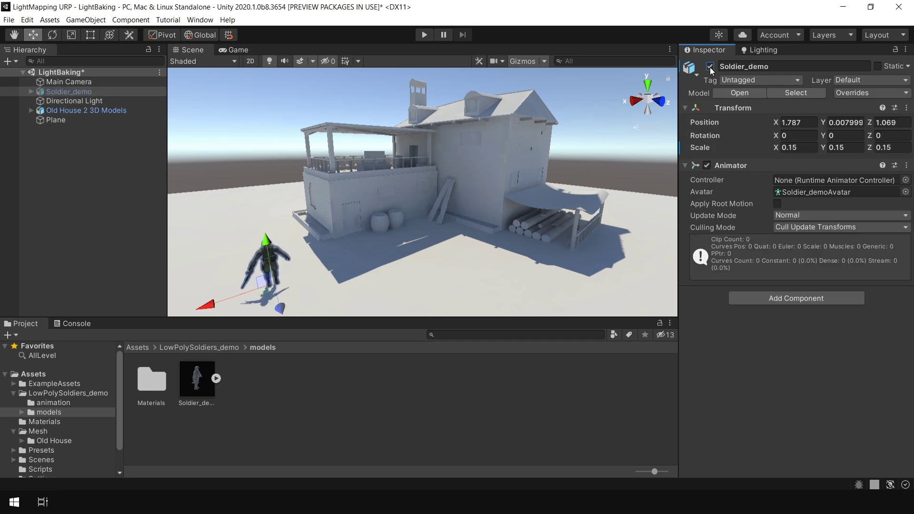
{"action": "left_click", "coordinate": [908, 66]}
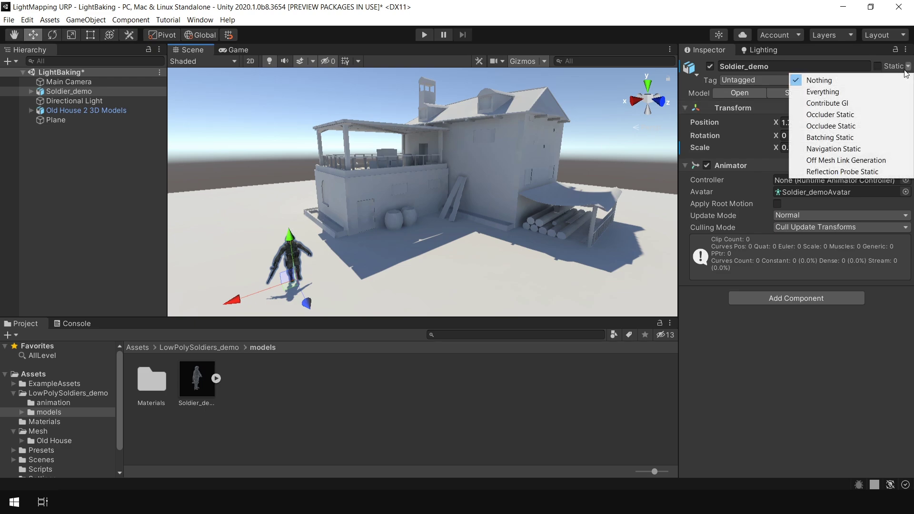
{"action": "left_click", "coordinate": [599, 364]}
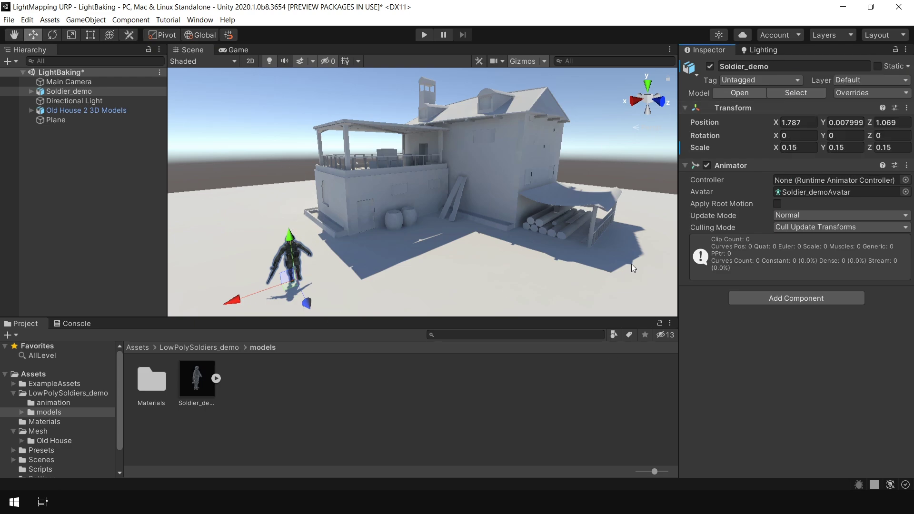
Rotate the Directional Light to about X 52.9, Y 9.7, Z 19.1 to test the shadows, undoing the extra trial rotations.
{"action": "left_click", "coordinate": [73, 101]}
{"action": "key", "text": "f"}
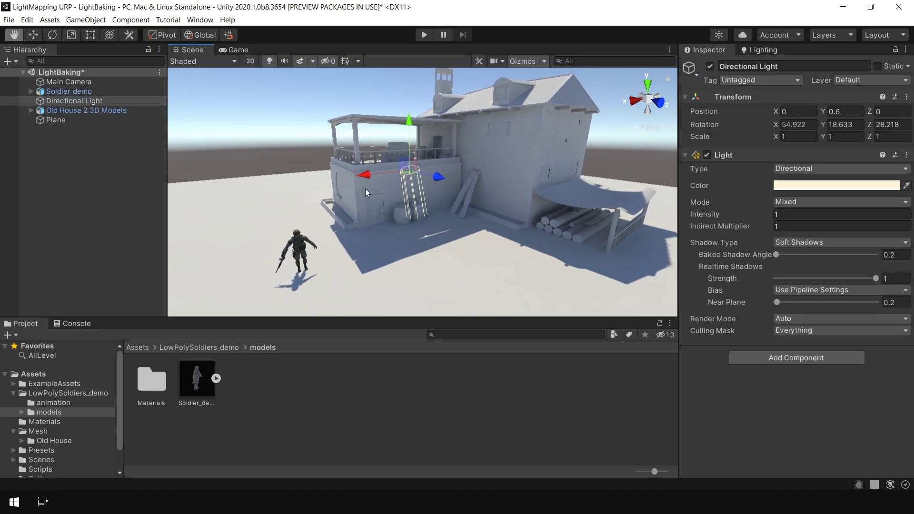
{"action": "key", "text": "e"}
{"action": "left_click_drag", "start_coordinate": [376, 135], "coordinate": [356, 150]}
{"action": "key", "text": "ctrl+z"}
{"action": "middle_click_drag", "start_coordinate": [458, 134], "coordinate": [442, 139]}
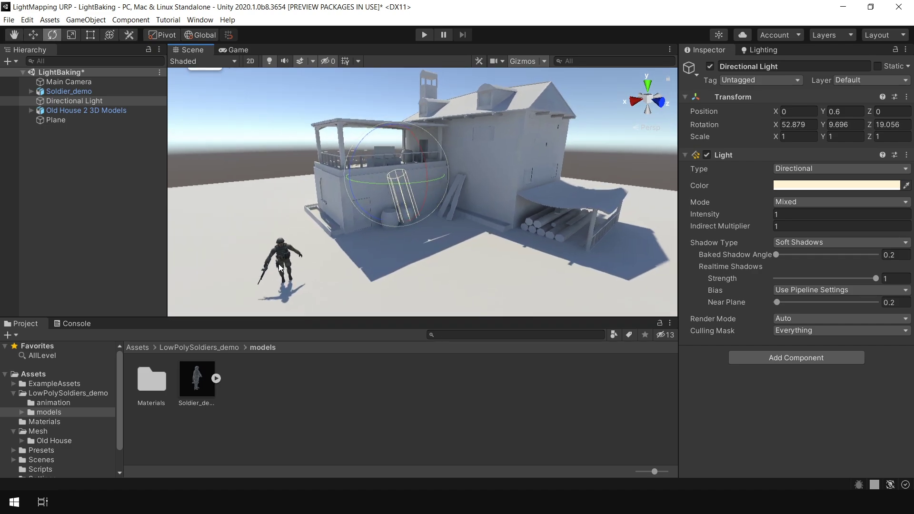
{"action": "left_click_drag", "start_coordinate": [361, 148], "coordinate": [342, 159]}
{"action": "key", "text": "ctrl+z"}
Set the mixed Lighting Mode to Subtractive and generate the lighting.
{"action": "left_click", "coordinate": [761, 51]}
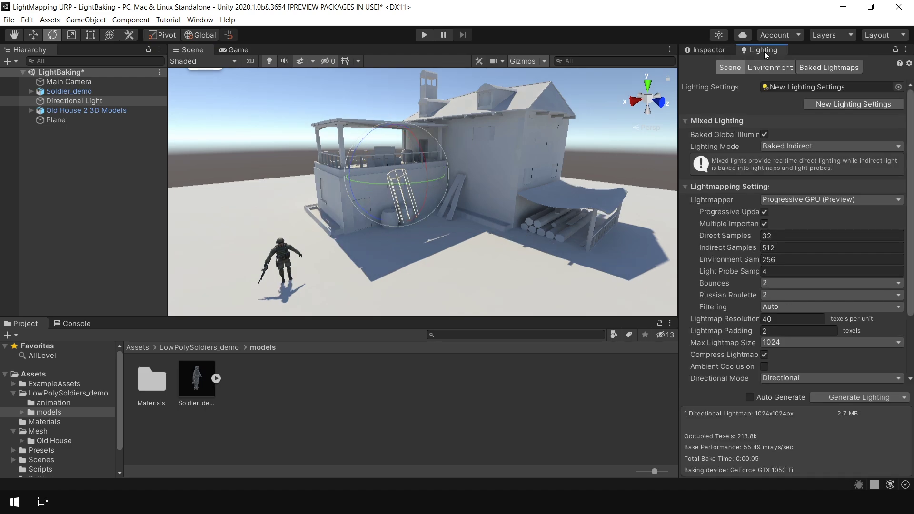
{"action": "left_click", "coordinate": [804, 145]}
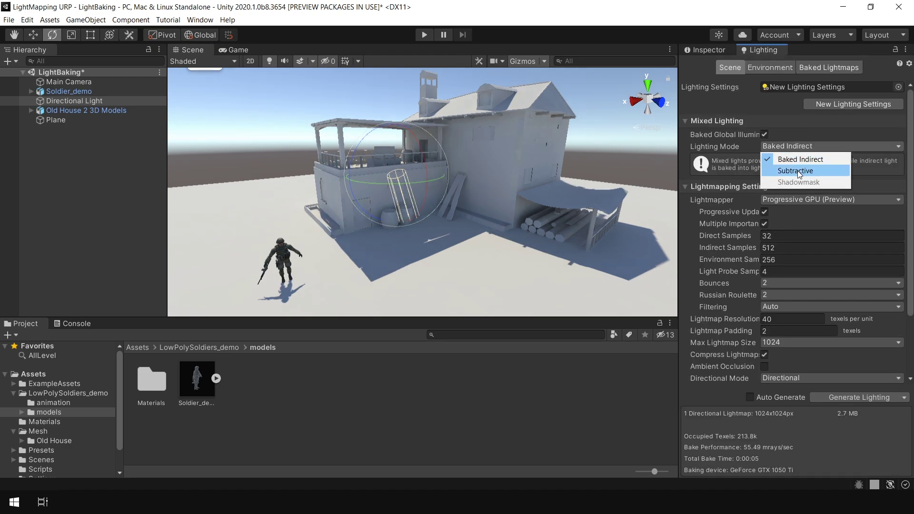
{"action": "left_click", "coordinate": [799, 170]}
{"action": "scroll", "coordinate": [838, 286], "scroll_direction": "down", "scroll_amount": 5}
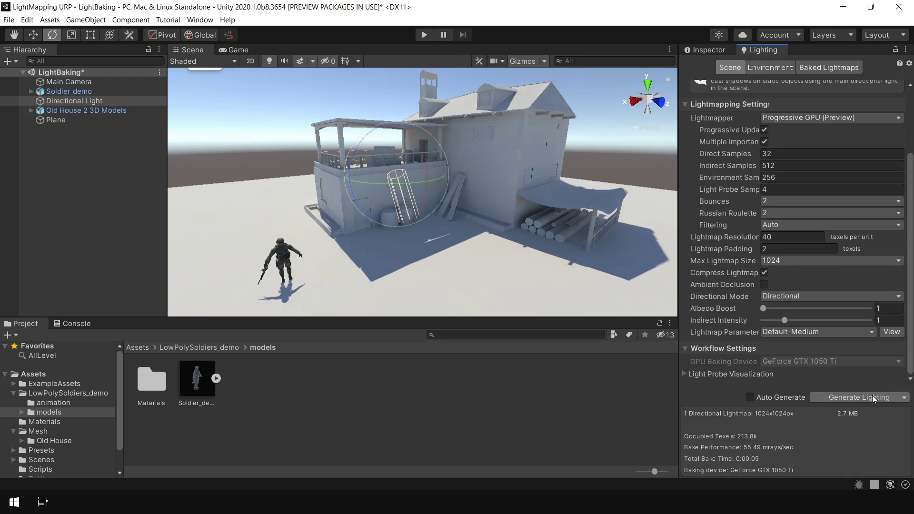
{"action": "left_click", "coordinate": [874, 395]}
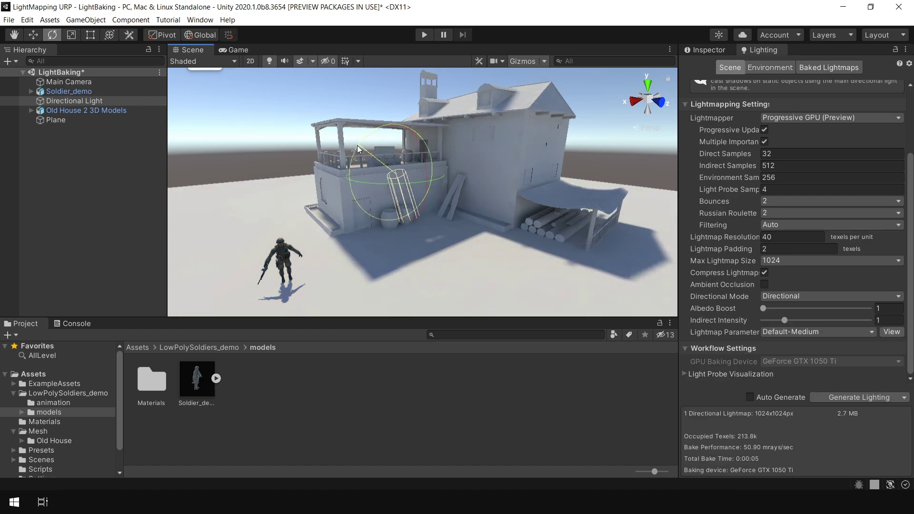
Rotate the Directional Light to compare the soldier's realtime shadow with the house's baked shadow.
{"action": "left_click_drag", "start_coordinate": [368, 136], "coordinate": [349, 167]}
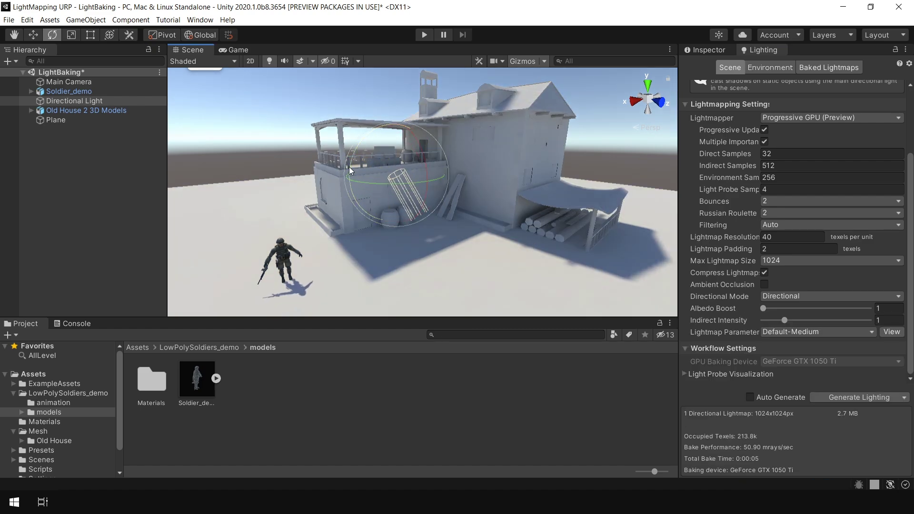
{"action": "mouse_move", "coordinate": [361, 142]}
{"action": "left_mouse_down"}
{"action": "mouse_move", "coordinate": [359, 164]}
{"action": "mouse_move", "coordinate": [362, 156]}
{"action": "left_mouse_up"}
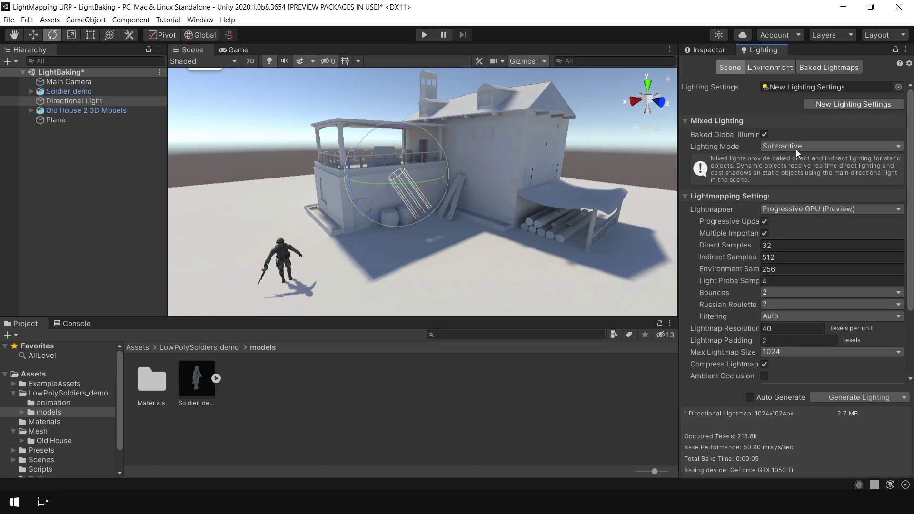
Set the mixed Lighting Mode to Baked Indirect and generate the lighting again.
{"action": "left_click", "coordinate": [814, 146]}
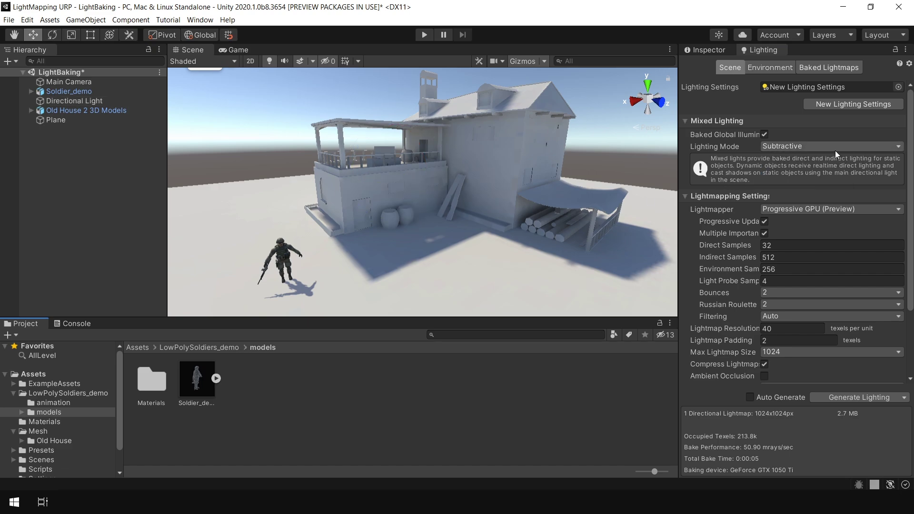
{"action": "left_click", "coordinate": [835, 150]}
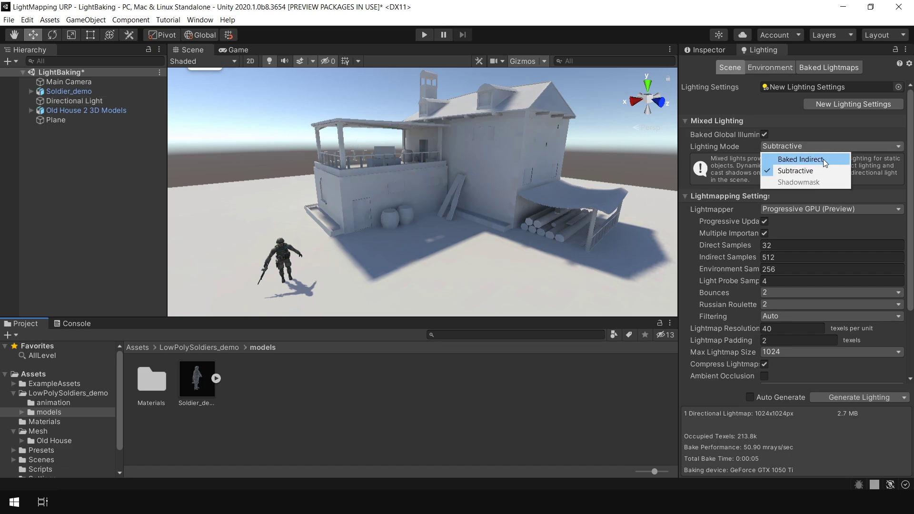
{"action": "left_click", "coordinate": [825, 161]}
{"action": "scroll", "coordinate": [792, 150], "scroll_direction": "down", "scroll_amount": 3}
{"action": "scroll", "coordinate": [792, 150], "scroll_direction": "up", "scroll_amount": 1}
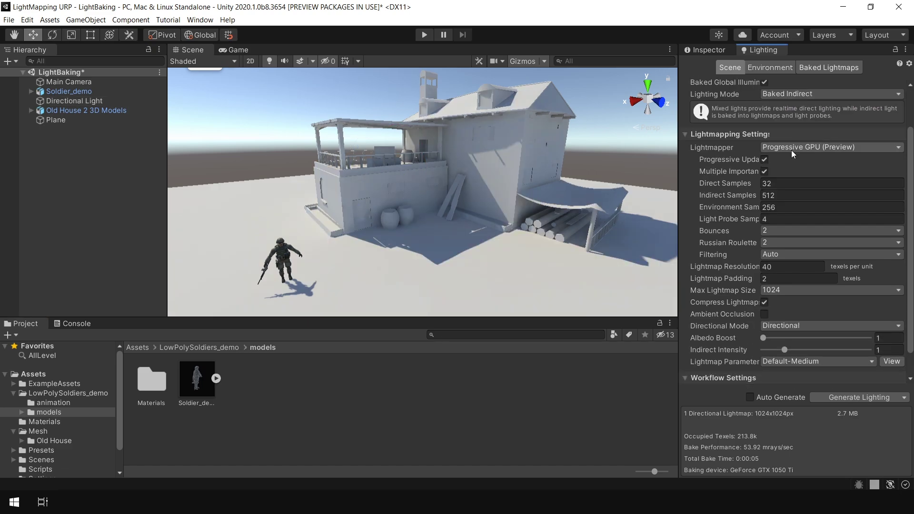
Review the available Lightmapper options and keep Progressive GPU (Preview) selected.
{"action": "left_click", "coordinate": [793, 149]}
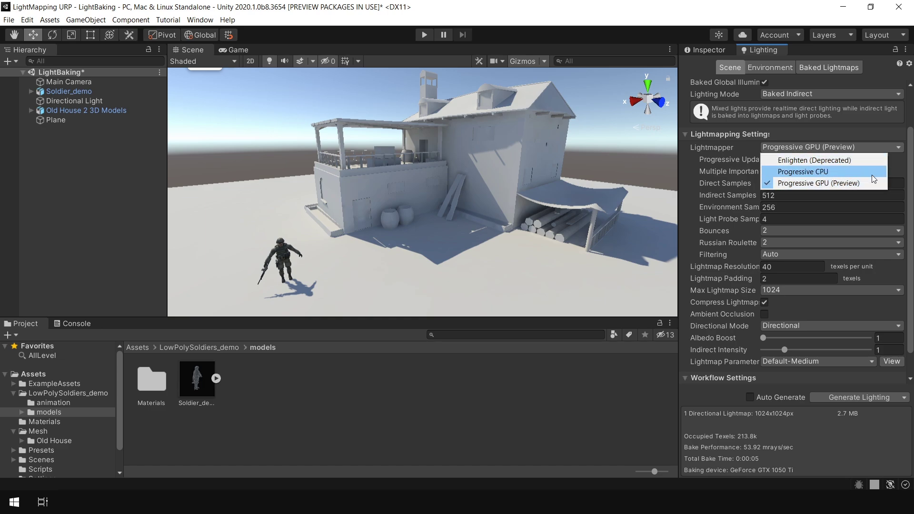
{"action": "left_click", "coordinate": [847, 184]}
{"action": "left_click", "coordinate": [774, 149]}
{"action": "left_click", "coordinate": [732, 174]}
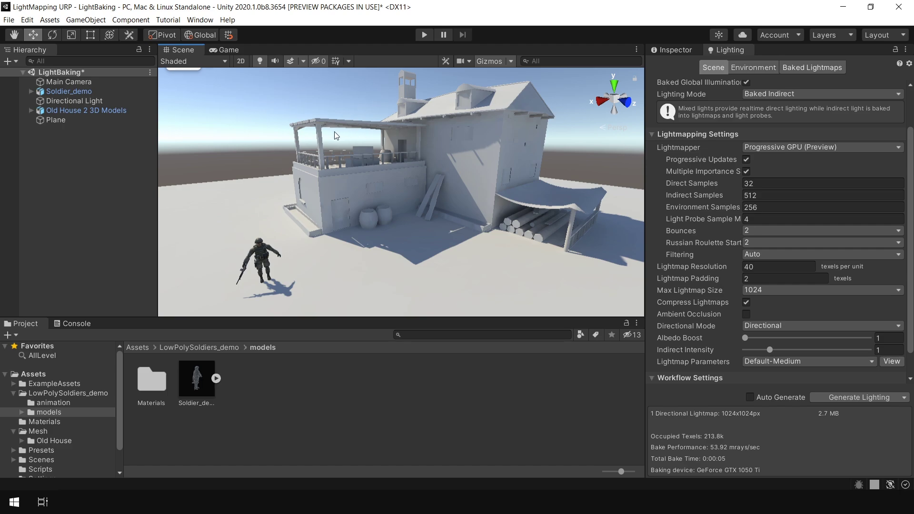
Dock the Game view beside the Scene view so that both are shown together.
{"action": "key", "text": "w"}
{"action": "mouse_move", "coordinate": [418, 224]}
{"action": "right_mouse_down"}
{"action": "mouse_move", "coordinate": [400, 233]}
{"action": "mouse_move", "coordinate": [457, 232]}
{"action": "mouse_move", "coordinate": [406, 218]}
{"action": "right_mouse_up"}
{"action": "key", "text": "s"}
{"action": "left_click_drag", "start_coordinate": [229, 50], "coordinate": [547, 85]}
{"action": "left_click_drag", "start_coordinate": [445, 143], "coordinate": [424, 143]}
{"action": "left_click", "coordinate": [639, 63]}
Generate the lighting again with the barrels and planks beside the house in close view.
{"action": "right_click_drag", "start_coordinate": [296, 191], "coordinate": [277, 208]}
{"action": "key", "text": "s"}
{"action": "scroll", "coordinate": [792, 337], "scroll_direction": "down", "scroll_amount": 2}
{"action": "key", "text": "e"}
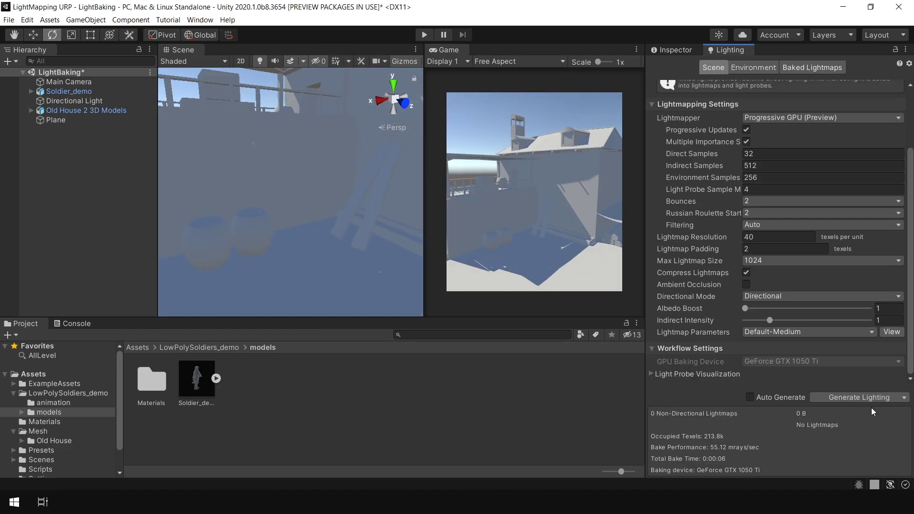
{"action": "left_click", "coordinate": [870, 399]}
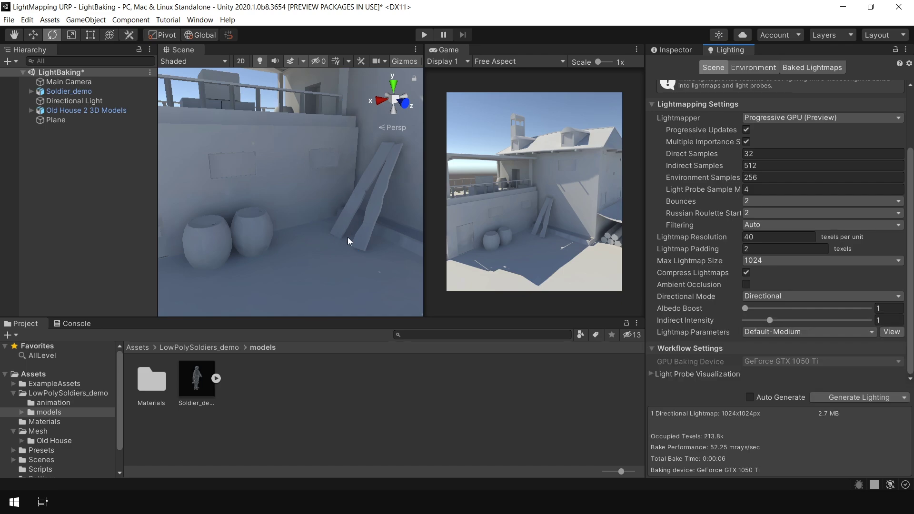
Review the lightmapper's sample counts and the available options for Bounces, Russian Roulette and Filtering.
{"action": "scroll", "coordinate": [348, 236], "scroll_direction": "down", "scroll_amount": 5}
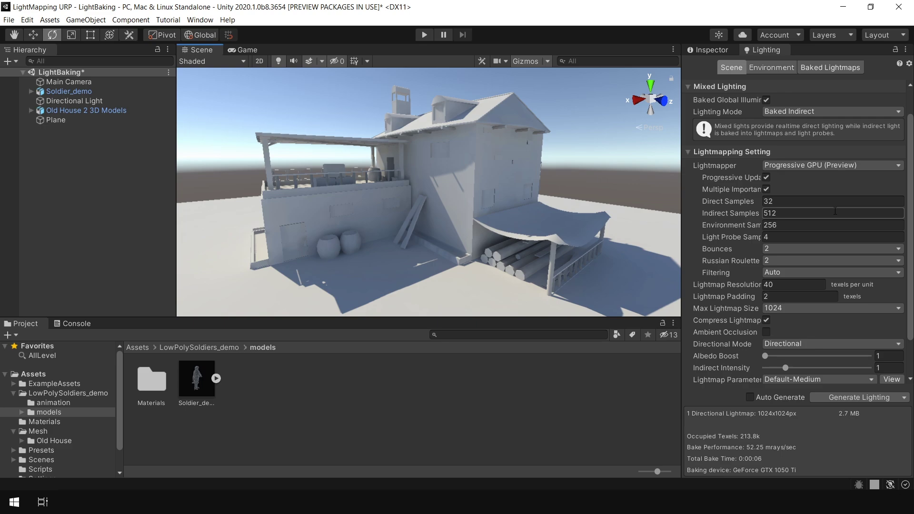
{"action": "scroll", "coordinate": [739, 203], "scroll_direction": "down", "scroll_amount": 2}
{"action": "mouse_move", "coordinate": [739, 203]}
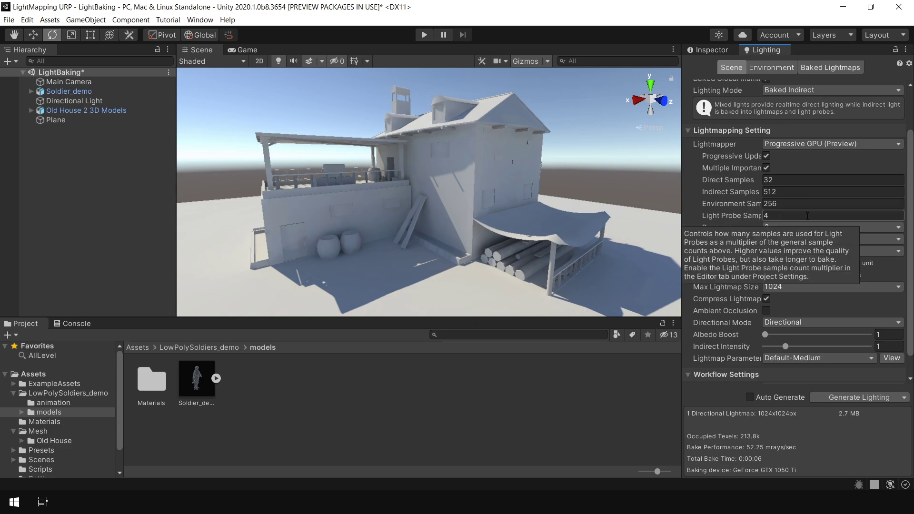
{"action": "left_click", "coordinate": [781, 229]}
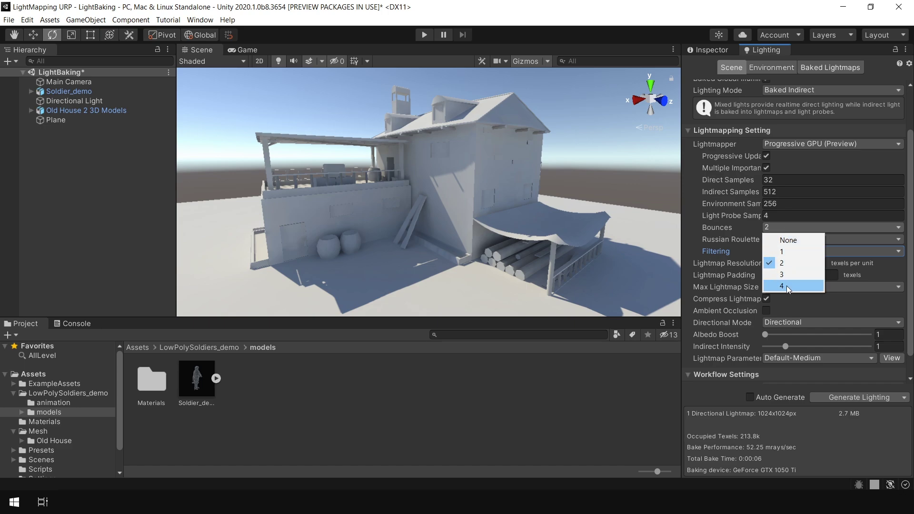
{"action": "left_click", "coordinate": [718, 244]}
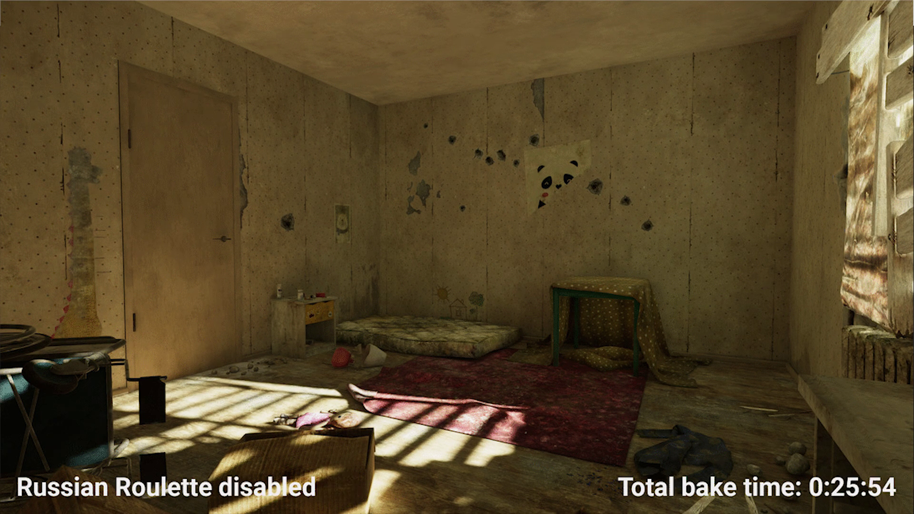
{"action": "left_click", "coordinate": [785, 250]}
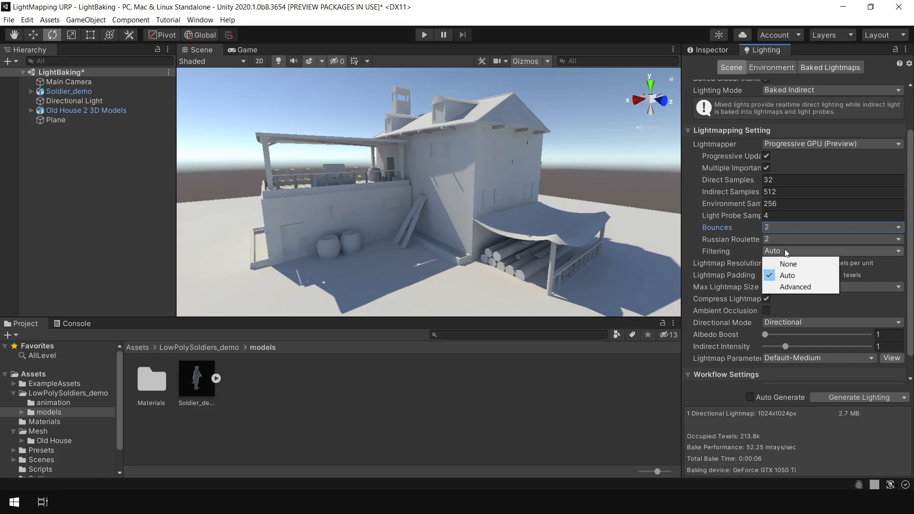
{"action": "left_click", "coordinate": [785, 249]}
Set the Lightmap Resolution to 10 texels per unit, generate the lighting and examine the house's shadows.
{"action": "left_click", "coordinate": [785, 249]}
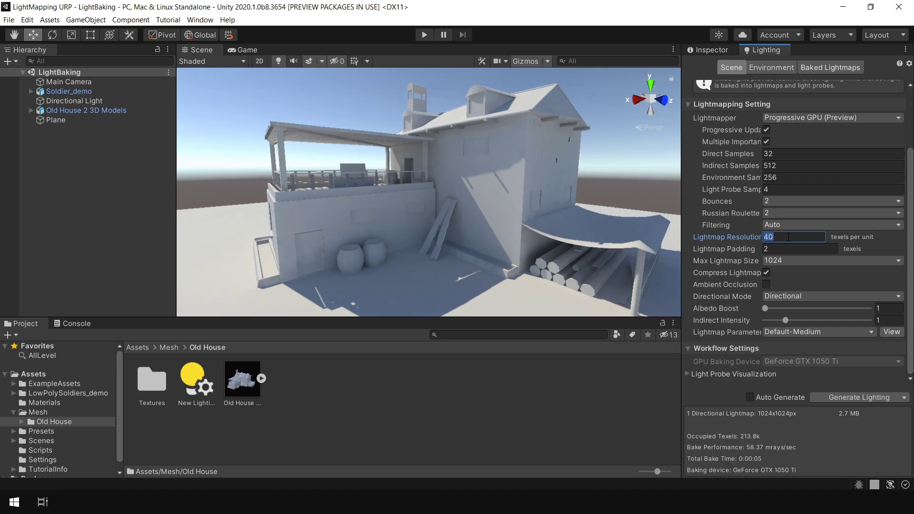
{"action": "type", "text": "10"}
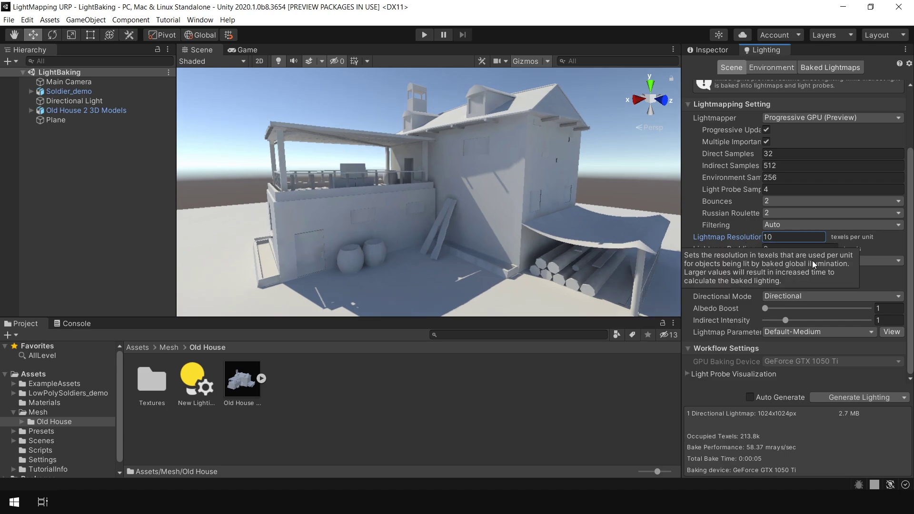
{"action": "left_click", "coordinate": [875, 396]}
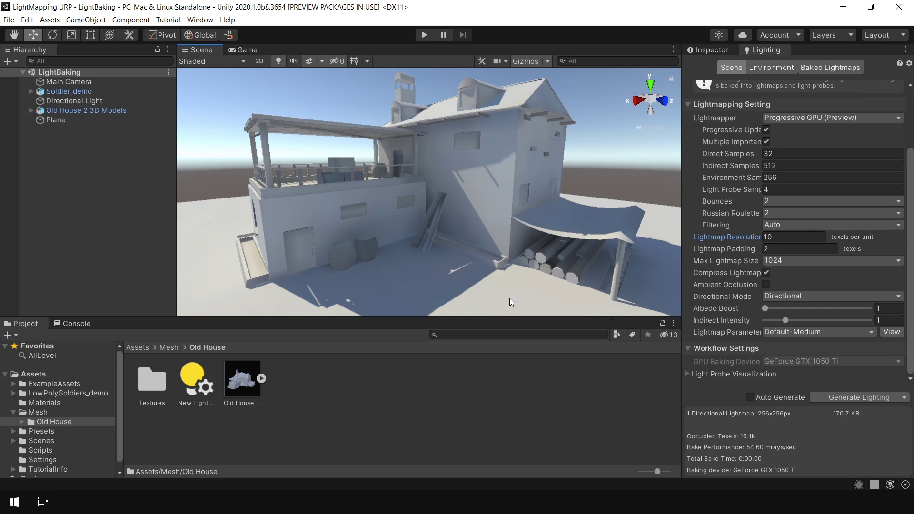
{"action": "middle_click_drag", "start_coordinate": [427, 231], "coordinate": [451, 161]}
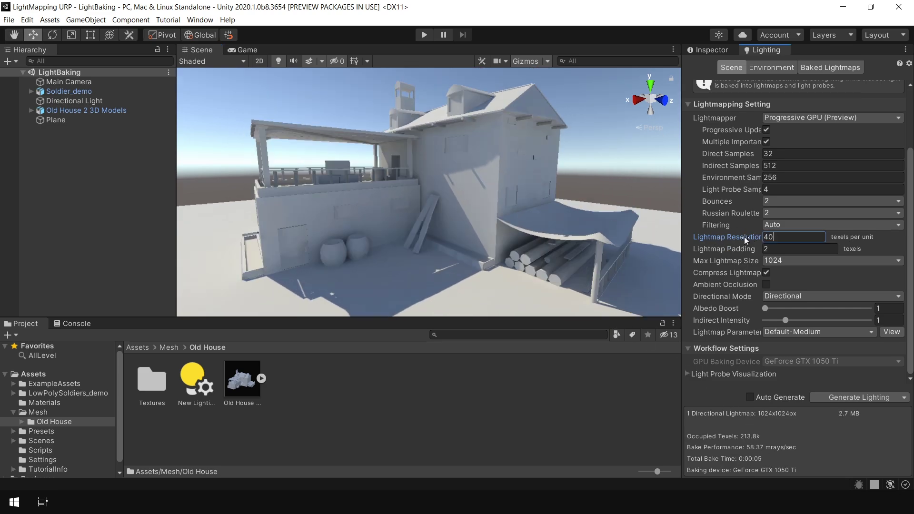
Display the Scene view in Baked Lightmap mode with the lightmap resolution checkerboard shown on the house.
{"action": "left_click", "coordinate": [234, 62]}
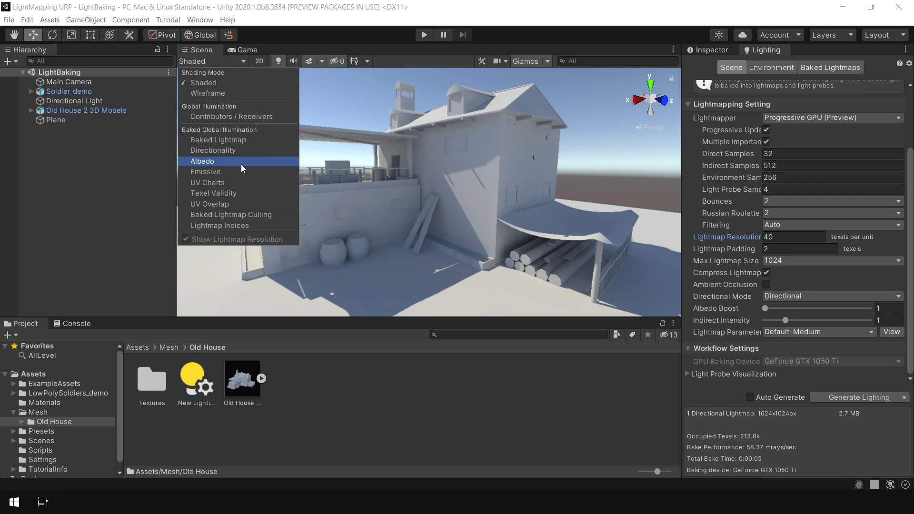
{"action": "left_click", "coordinate": [221, 142]}
{"action": "left_click", "coordinate": [186, 239]}
{"action": "left_click", "coordinate": [186, 239]}
{"action": "left_click", "coordinate": [186, 239]}
{"action": "left_click", "coordinate": [186, 239]}
{"action": "left_click", "coordinate": [514, 199]}
{"action": "scroll", "coordinate": [514, 199], "scroll_direction": "up", "scroll_amount": 2}
Alternate the Lightmap Resolution between 10 and 40 texels per unit to compare the checkerboard density on the house.
{"action": "left_click", "coordinate": [803, 237]}
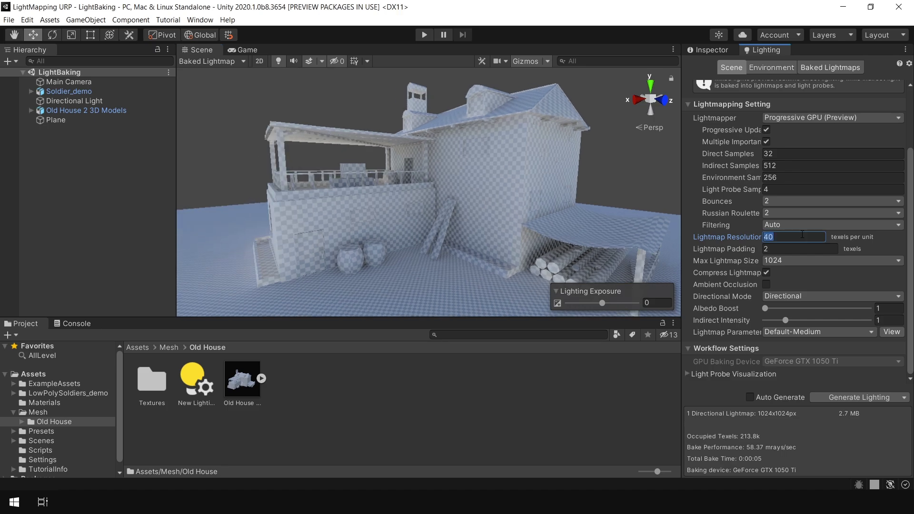
{"action": "type", "text": "10"}
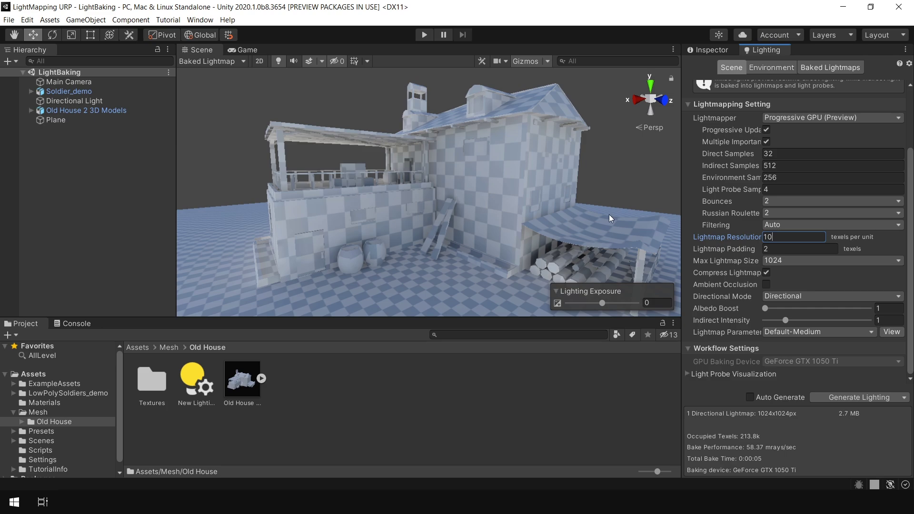
{"action": "left_click_drag", "start_coordinate": [777, 234], "coordinate": [751, 232]}
{"action": "type", "text": "40"}
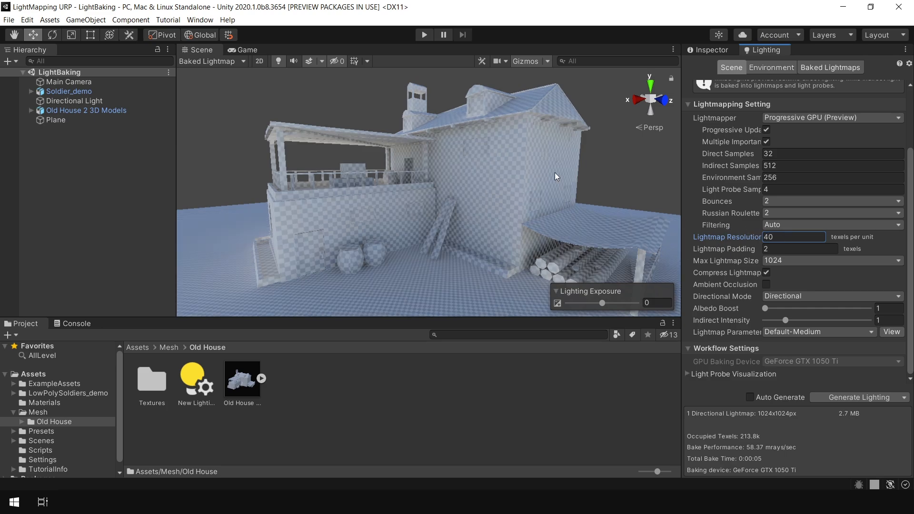
{"action": "left_click", "coordinate": [758, 239]}
{"action": "type", "text": "10"}
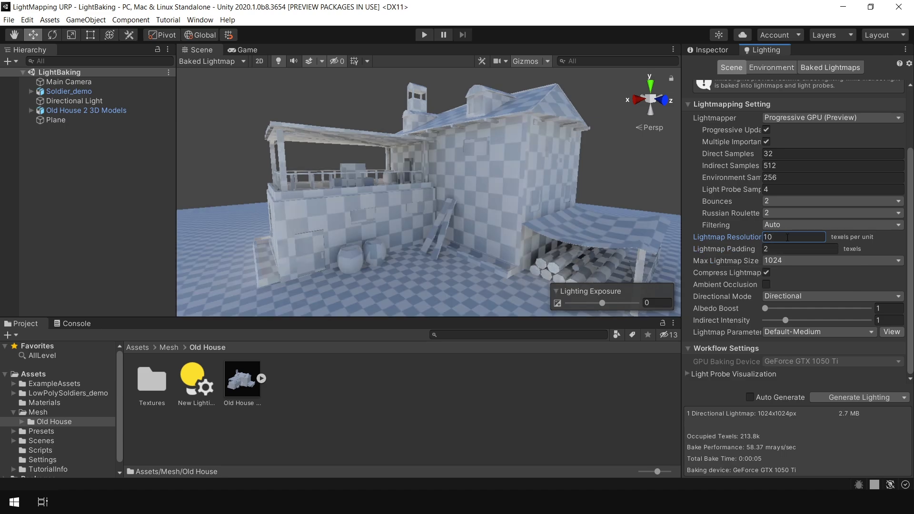
{"action": "key", "text": "Escape"}
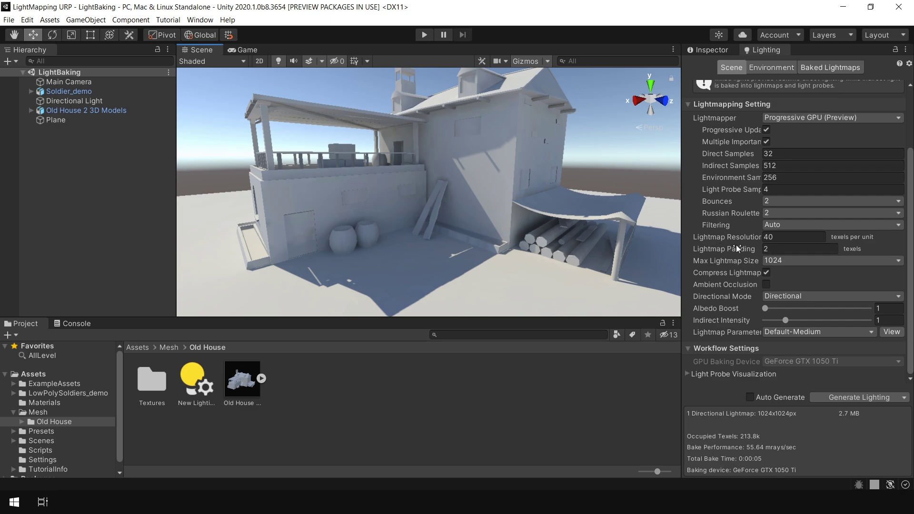
Open the preview of the baked lightmap and examine the spacing between its UV charts.
{"action": "left_click", "coordinate": [796, 248]}
{"action": "left_click", "coordinate": [835, 67]}
{"action": "left_click", "coordinate": [719, 143]}
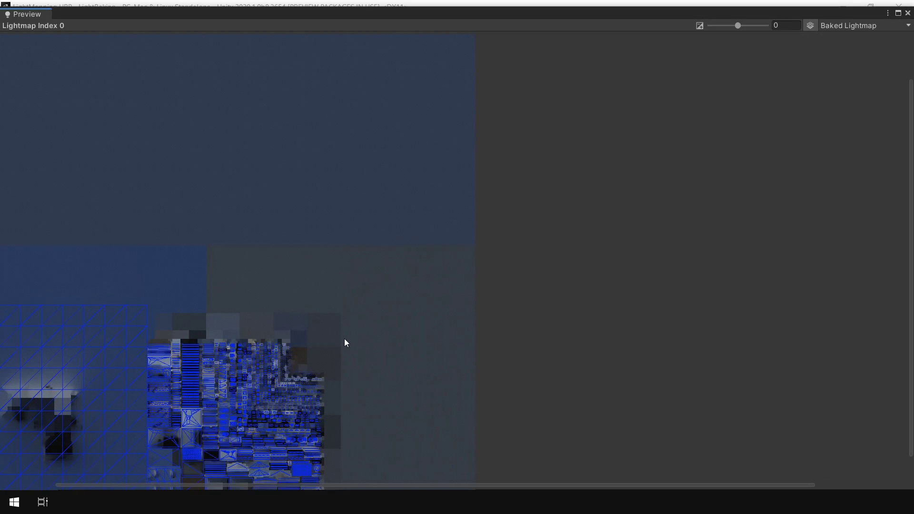
{"action": "scroll", "coordinate": [345, 341], "scroll_direction": "up", "scroll_amount": 2}
{"action": "scroll", "coordinate": [336, 262], "scroll_direction": "up", "scroll_amount": 1}
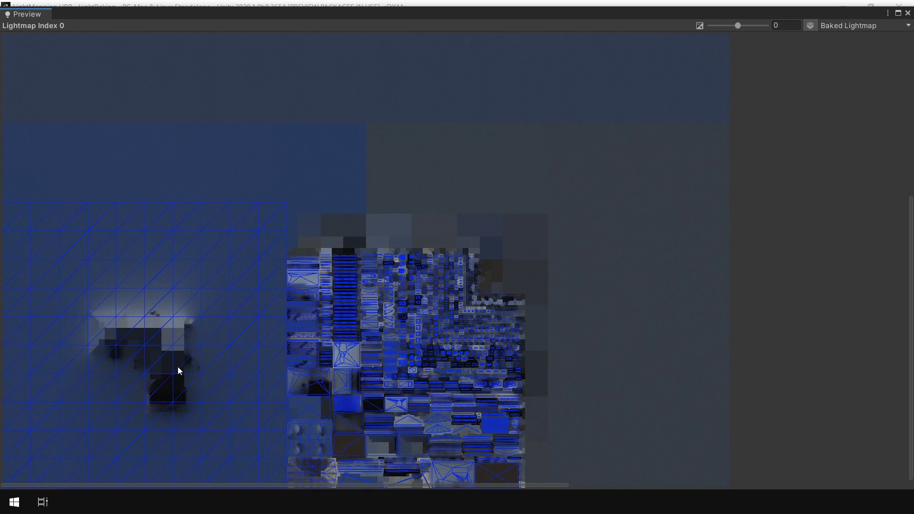
{"action": "scroll", "coordinate": [265, 288], "scroll_direction": "up", "scroll_amount": 12}
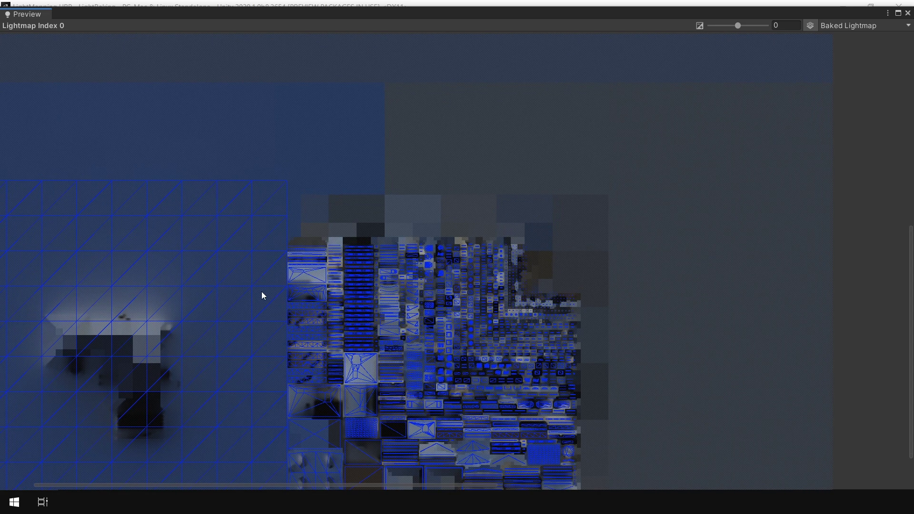
{"action": "scroll", "coordinate": [355, 270], "scroll_direction": "up", "scroll_amount": 10}
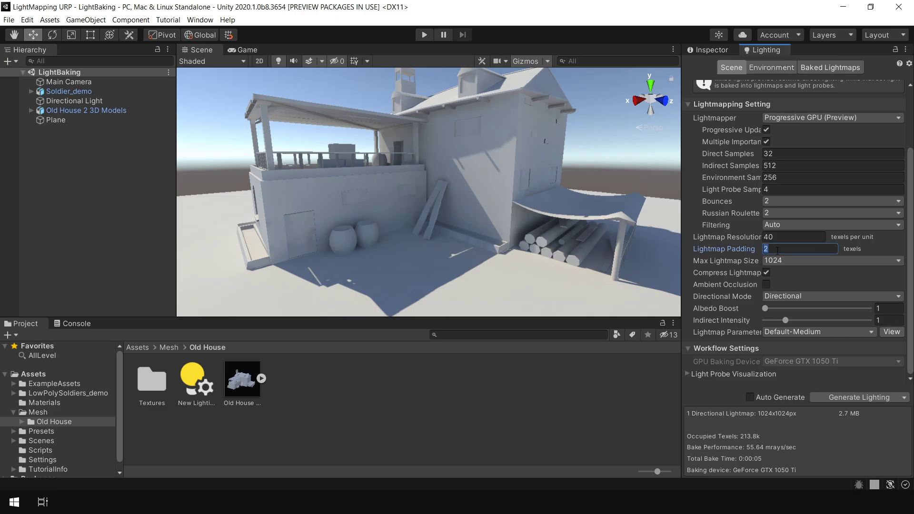
Generate the lighting with a Lightmap Padding of 10 texels and inspect the chart spacing in the baked lightmap preview.
{"action": "type", "text": "10"}
{"action": "left_click", "coordinate": [861, 398]}
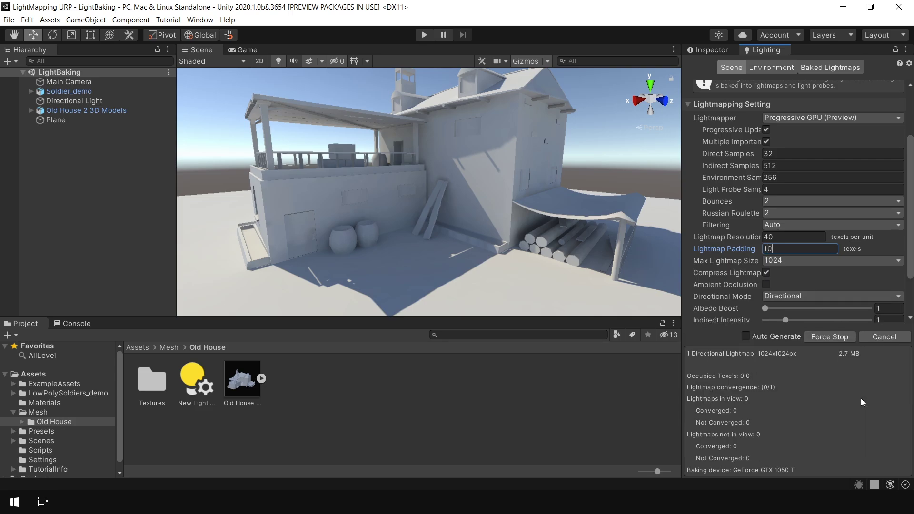
{"action": "left_click", "coordinate": [831, 67]}
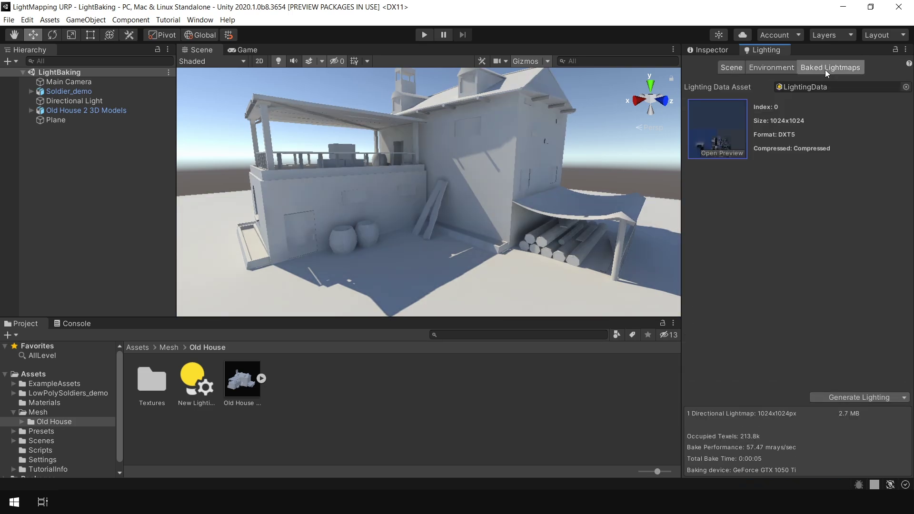
{"action": "left_click", "coordinate": [709, 113]}
{"action": "scroll", "coordinate": [215, 305], "scroll_direction": "up", "scroll_amount": 6}
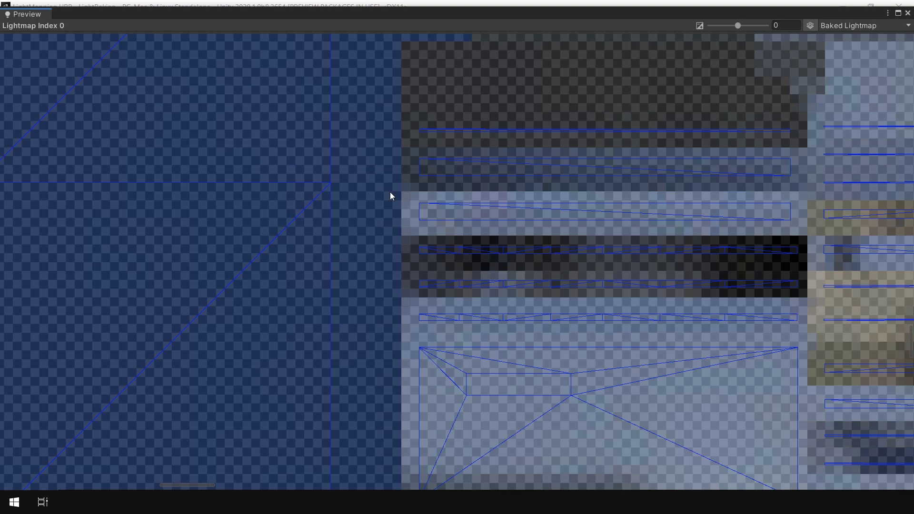
{"action": "scroll", "coordinate": [499, 190], "scroll_direction": "down", "scroll_amount": 5}
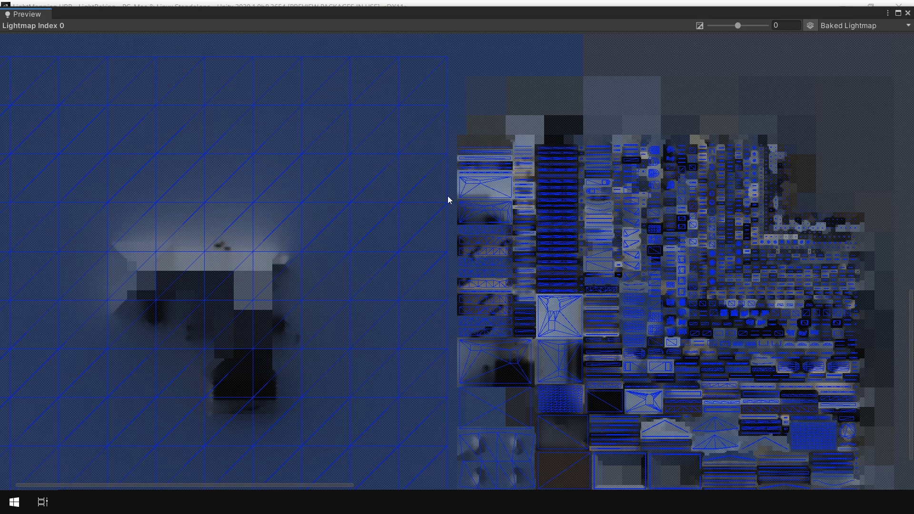
{"action": "left_click", "coordinate": [908, 13]}
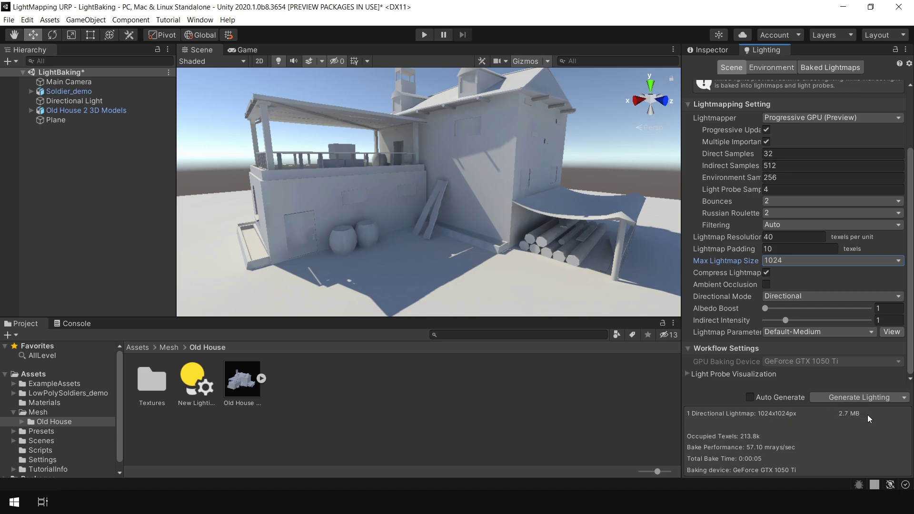
Set the Max Lightmap Size to 512 and generate the lighting.
{"action": "left_click", "coordinate": [791, 261]}
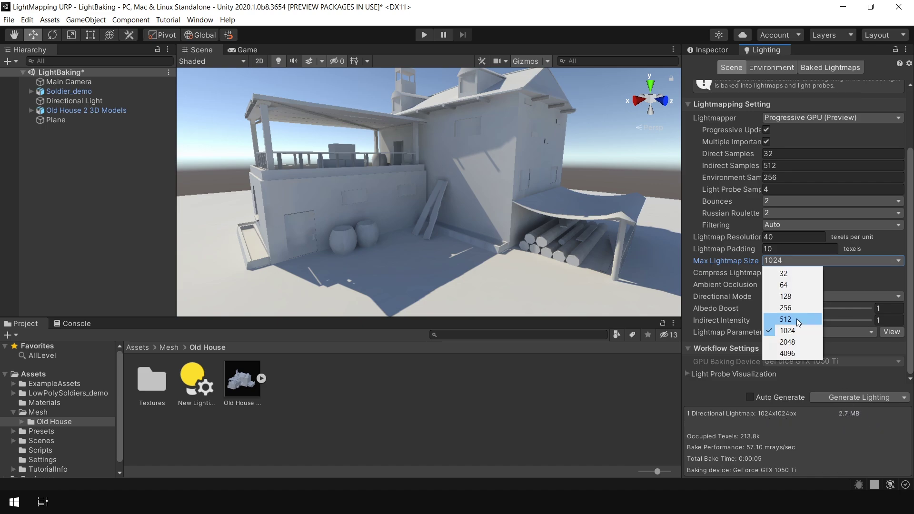
{"action": "left_click", "coordinate": [797, 319]}
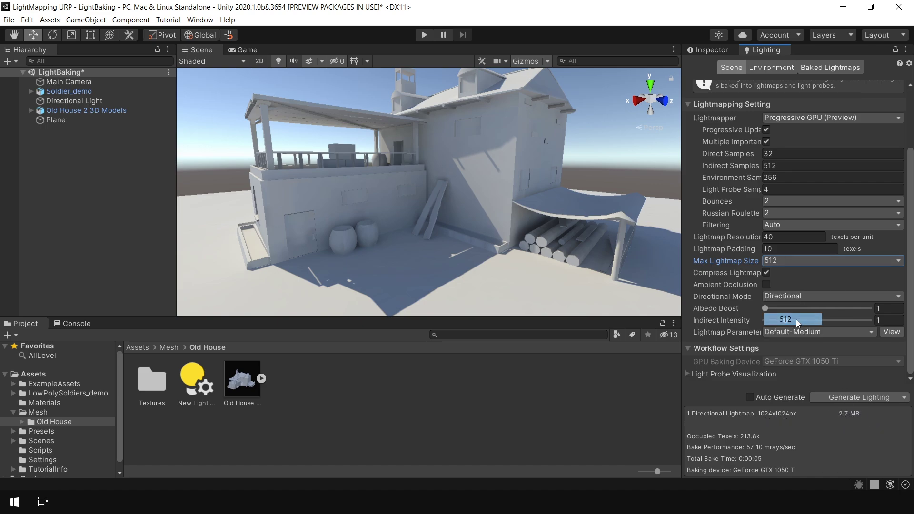
{"action": "left_click", "coordinate": [879, 399]}
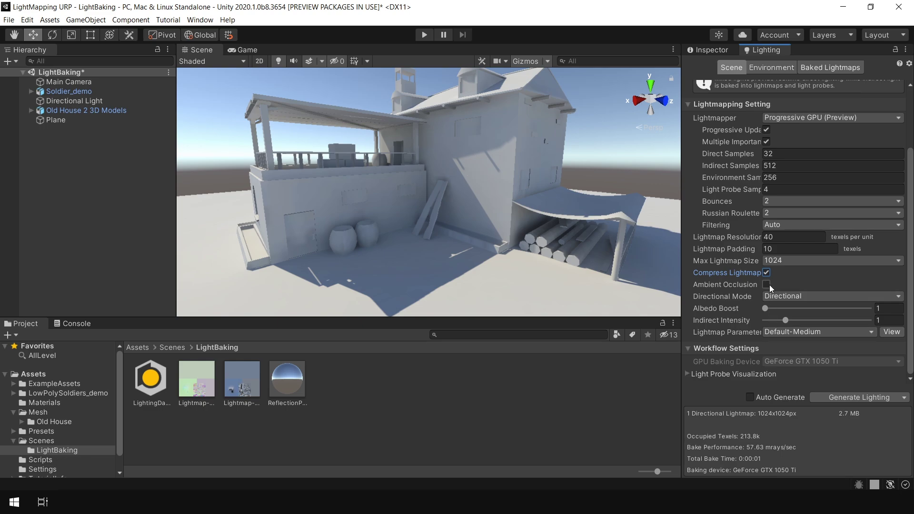
Generate the lighting with Compress Lightmaps turned off and turn the compression back on.
{"action": "left_click", "coordinate": [767, 273]}
{"action": "left_click", "coordinate": [859, 397]}
{"action": "left_click", "coordinate": [767, 273]}
Generate the lighting with Ambient Occlusion enabled, keeping a Max Distance of 1, and switch Ambient Occlusion off again.
{"action": "left_click", "coordinate": [827, 283]}
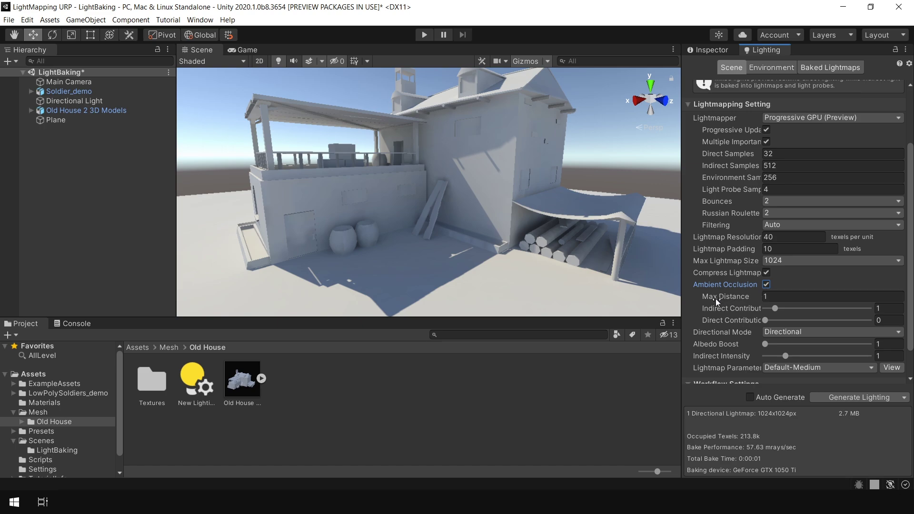
{"action": "left_click", "coordinate": [865, 397]}
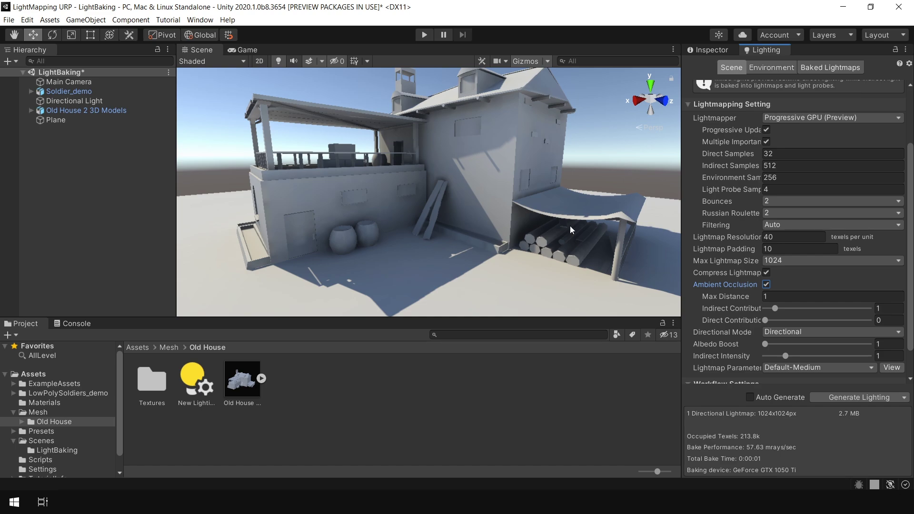
{"action": "left_click", "coordinate": [766, 284]}
Review the available Directional Mode options and keep Directional selected.
{"action": "left_click", "coordinate": [788, 295]}
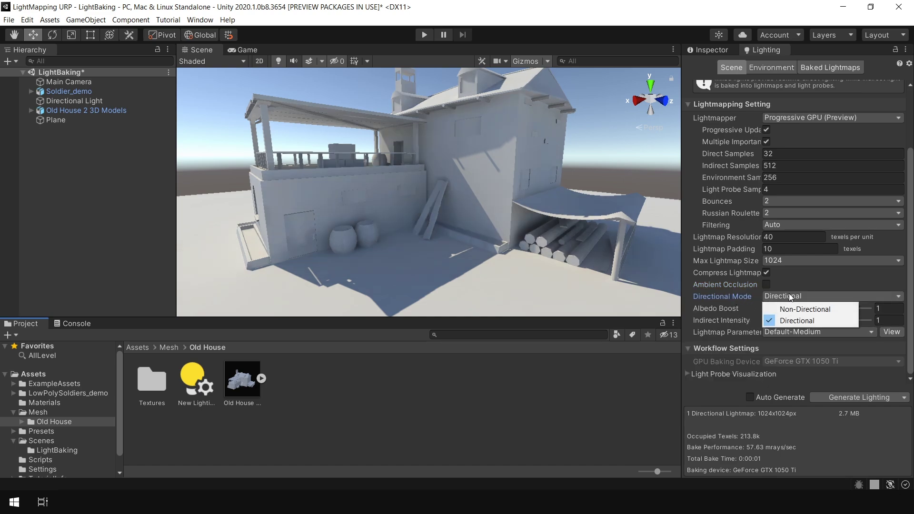
{"action": "left_click", "coordinate": [820, 282]}
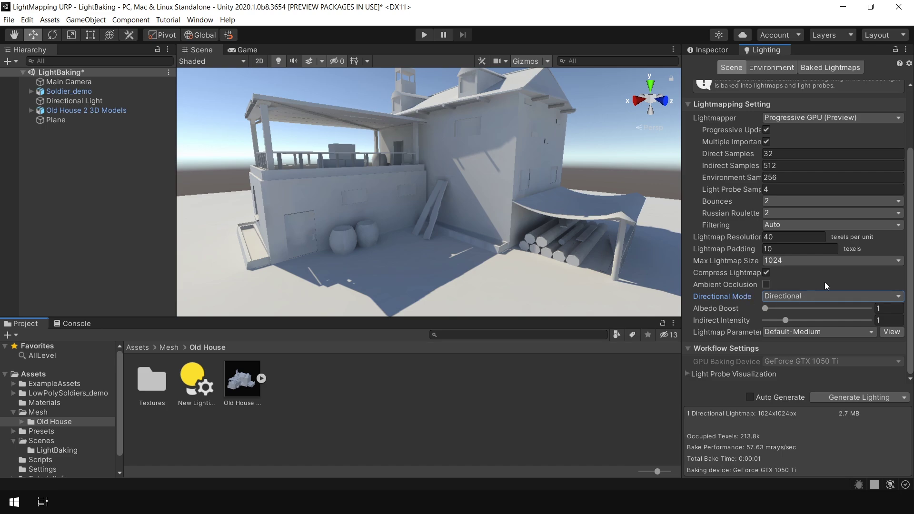
Open the Old House material from the Old House Textures folder and set its Base Map to None.
{"action": "right_click_drag", "start_coordinate": [481, 191], "coordinate": [525, 233]}
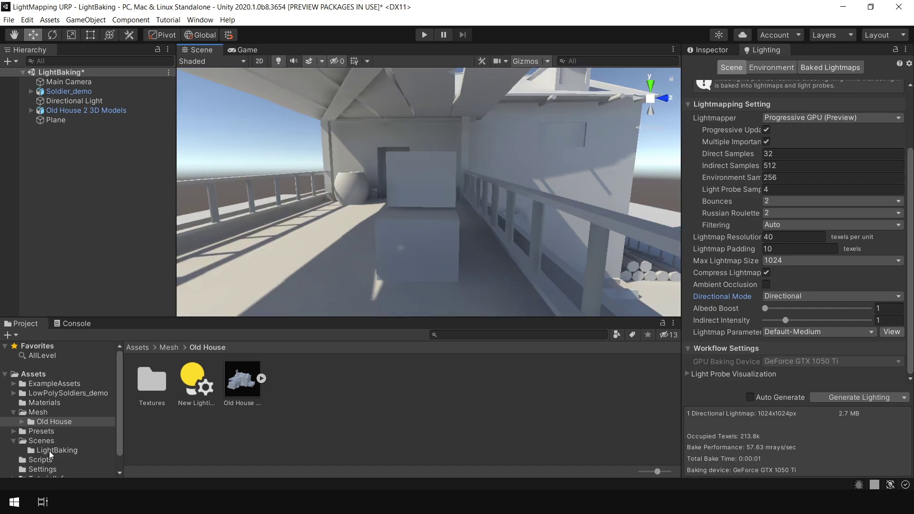
{"action": "left_click", "coordinate": [44, 402]}
{"action": "left_click", "coordinate": [151, 378]}
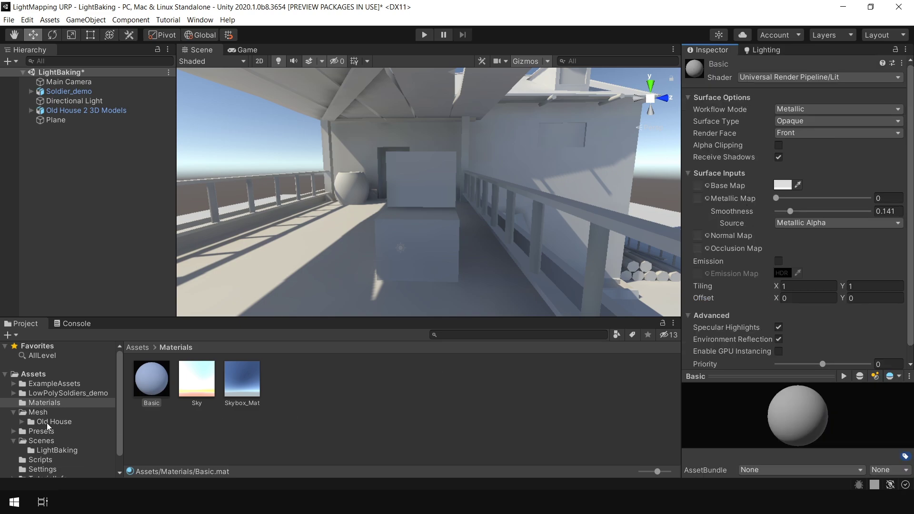
{"action": "left_click", "coordinate": [46, 423]}
{"action": "left_click", "coordinate": [287, 379]}
{"action": "left_click", "coordinate": [706, 185]}
{"action": "left_click", "coordinate": [425, 137]}
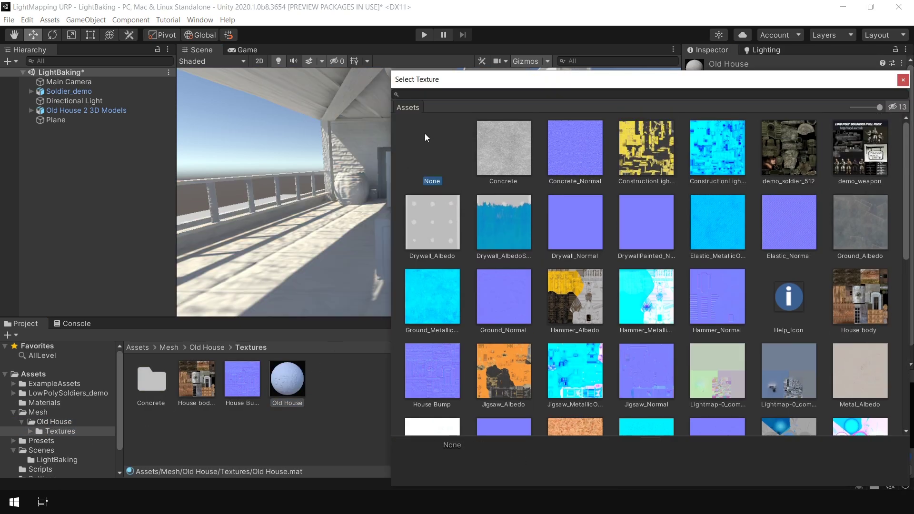
{"action": "left_click", "coordinate": [904, 80]}
Return to the scene's lightmapping settings and examine the surface detail on the house's balcony.
{"action": "left_click", "coordinate": [764, 50]}
{"action": "scroll", "coordinate": [792, 238], "scroll_direction": "down", "scroll_amount": 3}
{"action": "right_click_drag", "start_coordinate": [391, 157], "coordinate": [387, 153]}
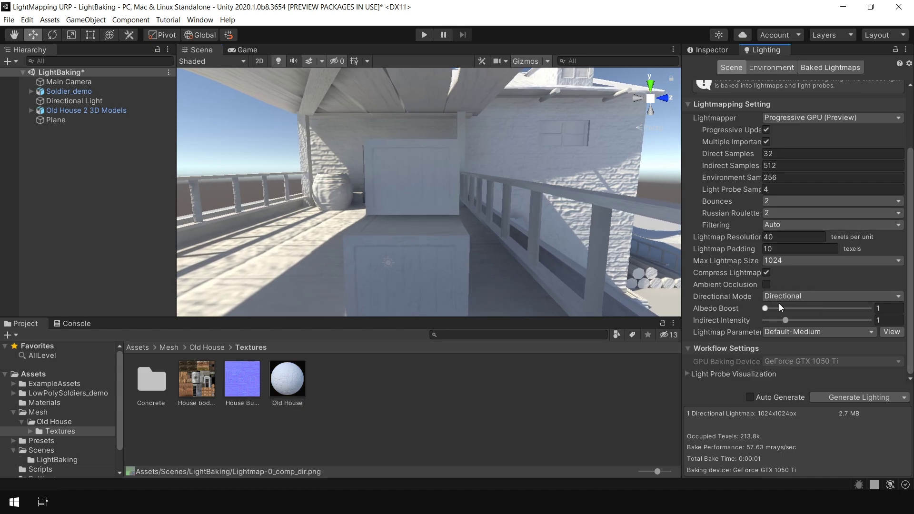
Inspect the scene's baked lightmap and locate the directional lightmap texture in the LightBaking folder.
{"action": "left_click", "coordinate": [831, 68]}
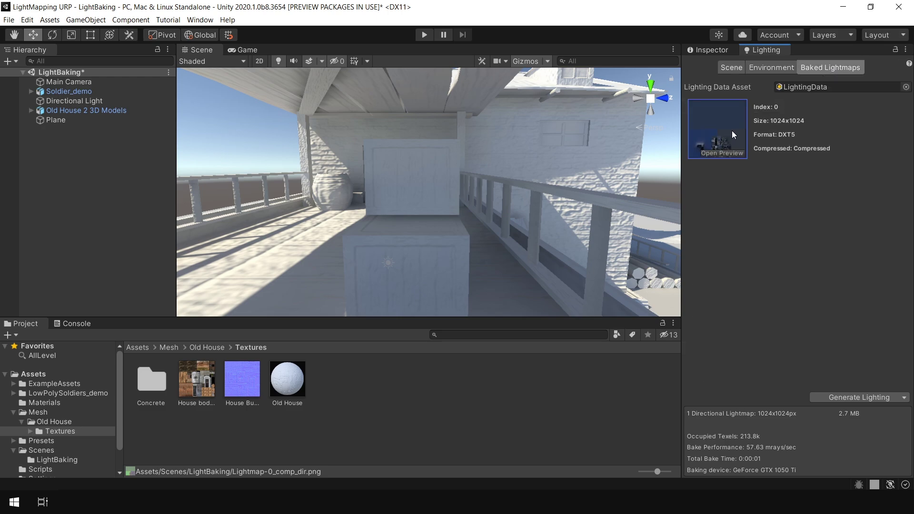
{"action": "left_click", "coordinate": [733, 130]}
{"action": "left_click", "coordinate": [204, 381]}
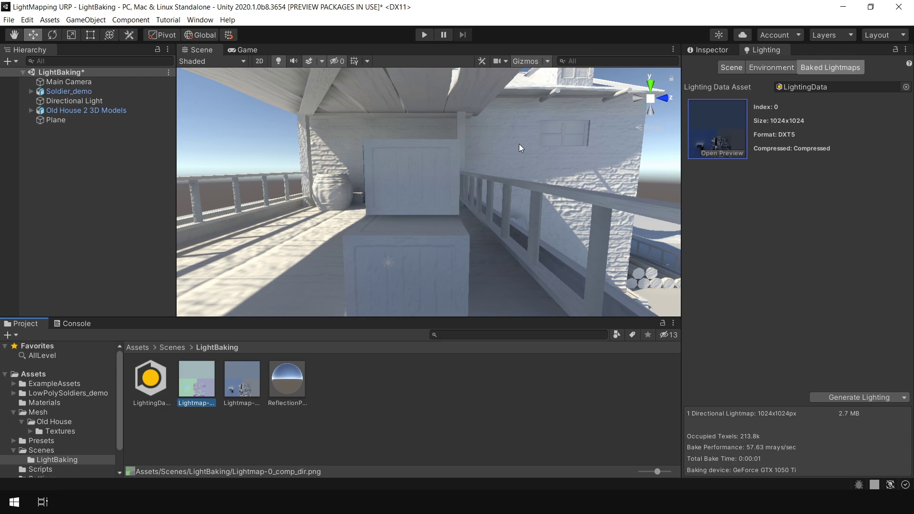
Set Directional Mode to Non-Directional, check the baked lightmap texture in the LightBaking folder, and switch the mode back to Directional.
{"action": "left_click", "coordinate": [732, 67]}
{"action": "left_click", "coordinate": [795, 296]}
{"action": "left_click", "coordinate": [799, 309]}
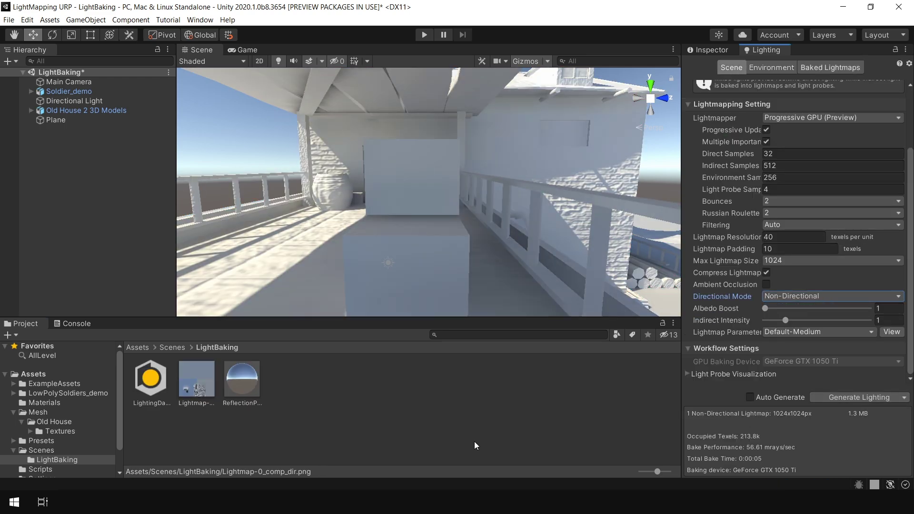
{"action": "left_click", "coordinate": [199, 387]}
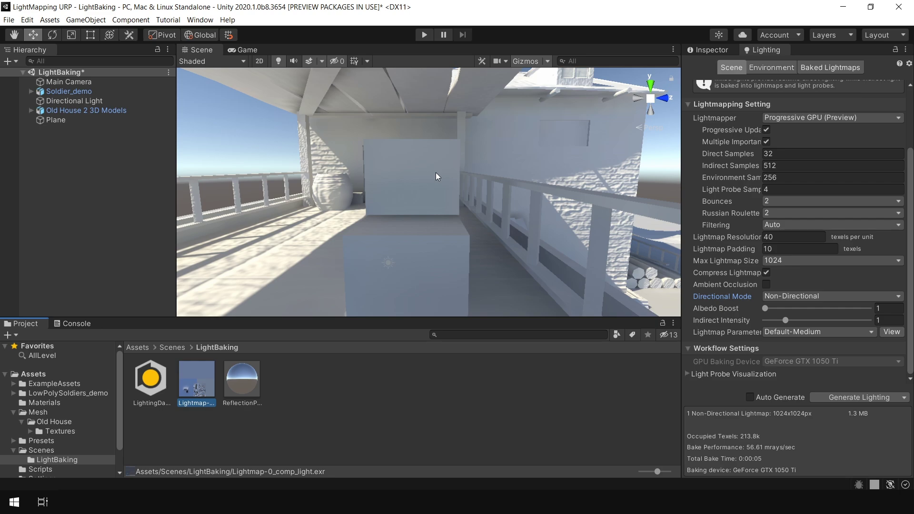
{"action": "left_click", "coordinate": [802, 297]}
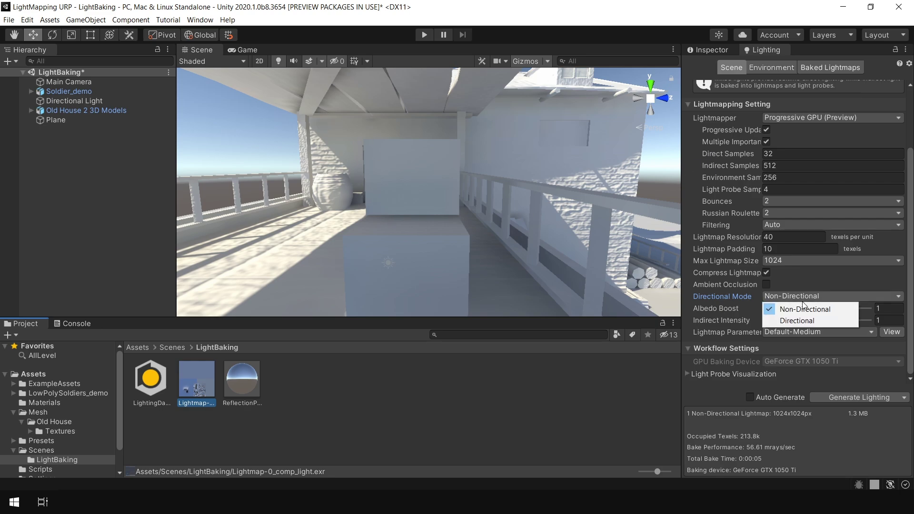
{"action": "left_click", "coordinate": [801, 320]}
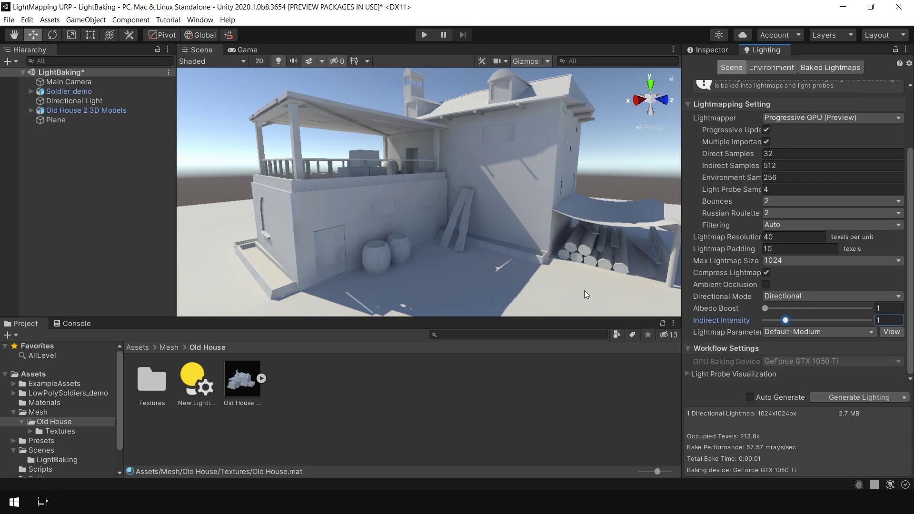
Set Indirect Intensity to 5, generate the lighting and examine its effect on the house.
{"action": "left_click_drag", "start_coordinate": [787, 321], "coordinate": [909, 333]}
{"action": "left_click", "coordinate": [870, 398]}
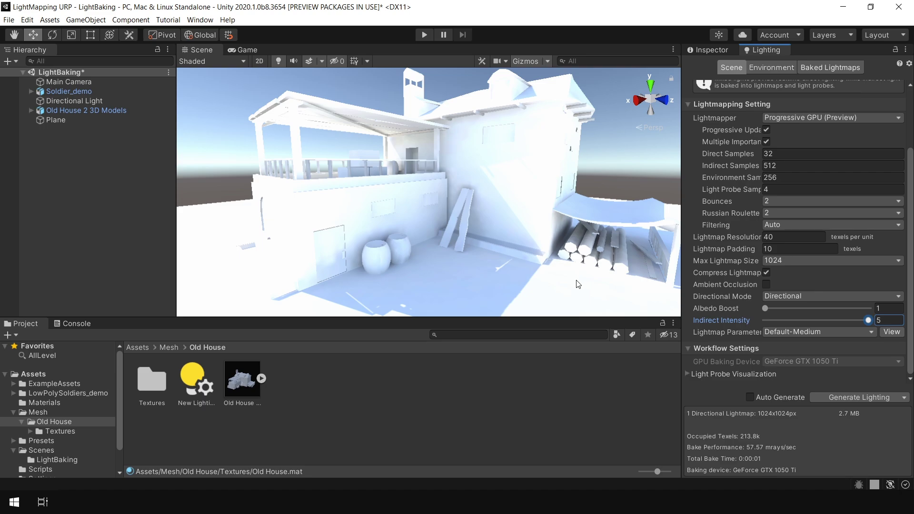
{"action": "left_click_drag", "start_coordinate": [496, 235], "coordinate": [458, 252], "text": "alt"}
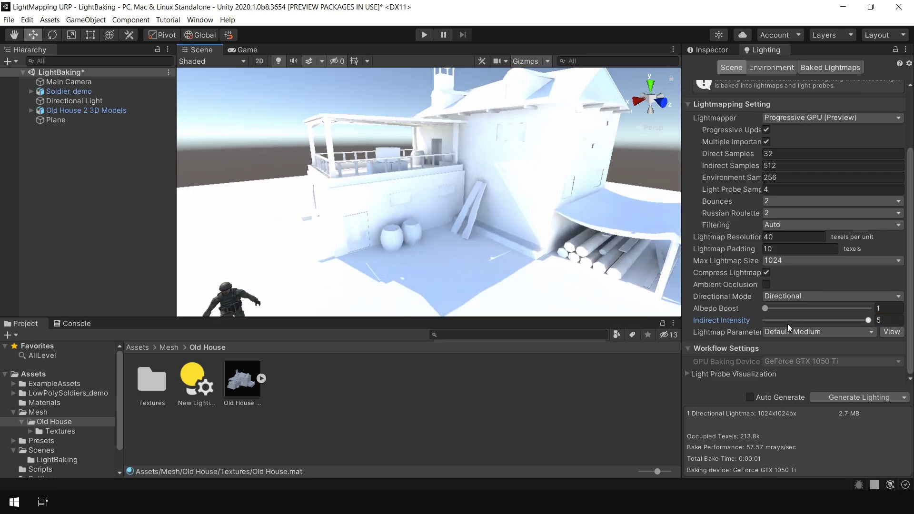
Set Indirect Intensity back to 1.
{"action": "left_click", "coordinate": [885, 320]}
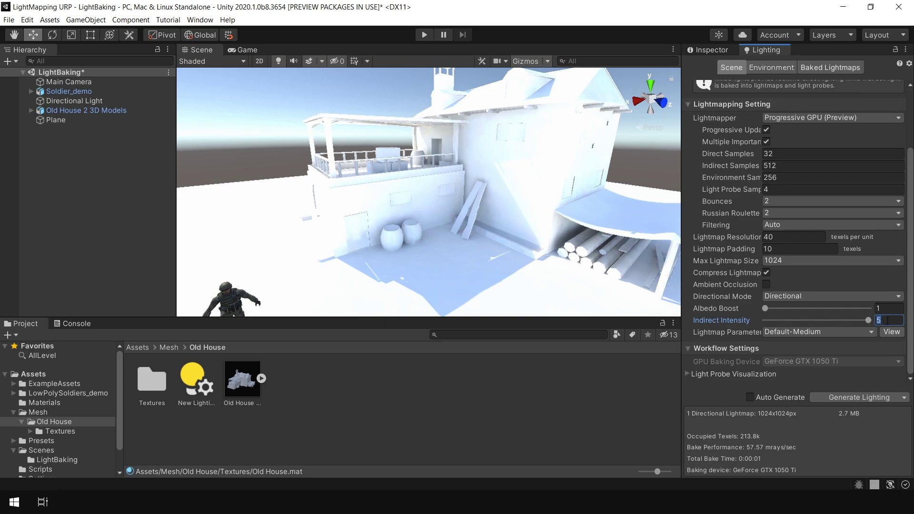
{"action": "type", "text": "1"}
{"action": "left_click", "coordinate": [826, 348]}
Set Lightmap Parameters to Default-HighResolution, replace it with a newly created parameters asset and view that asset's settings.
{"action": "left_click", "coordinate": [816, 361]}
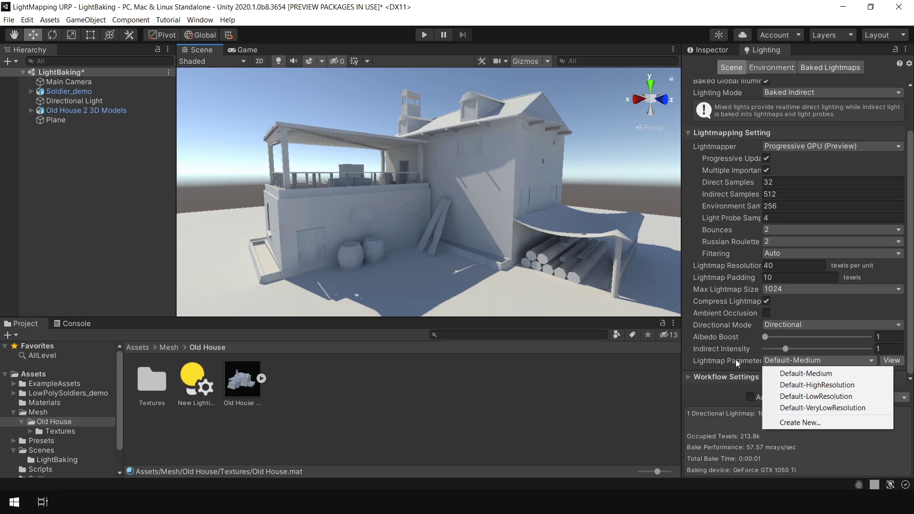
{"action": "left_click", "coordinate": [819, 385]}
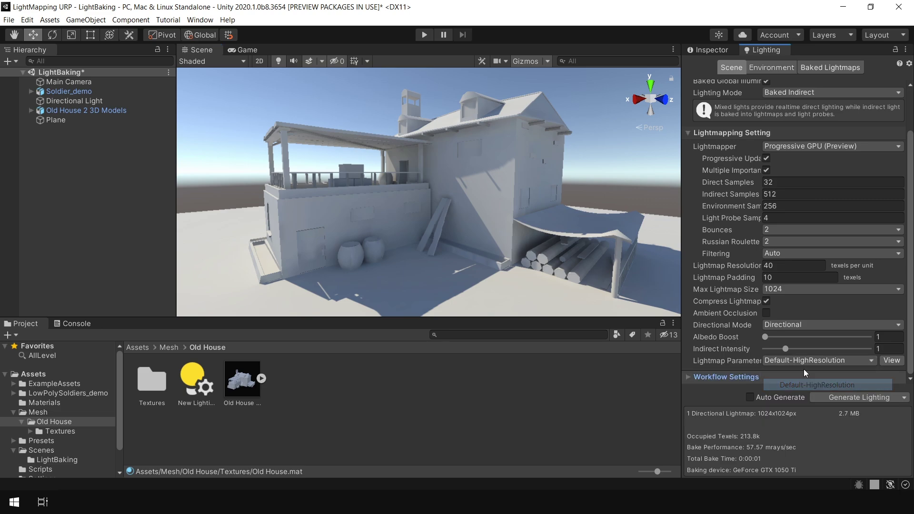
{"action": "left_click", "coordinate": [844, 362]}
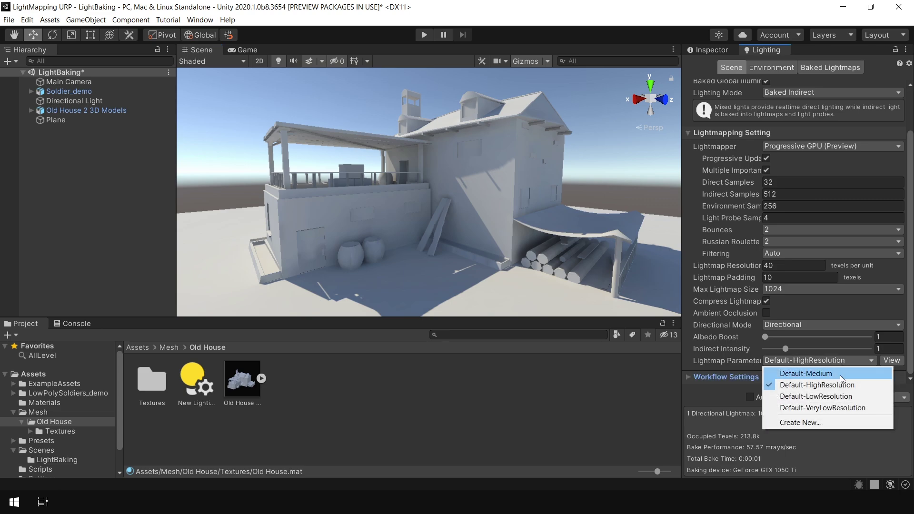
{"action": "left_click", "coordinate": [822, 422]}
{"action": "key", "text": "Return"}
{"action": "left_click", "coordinate": [890, 360]}
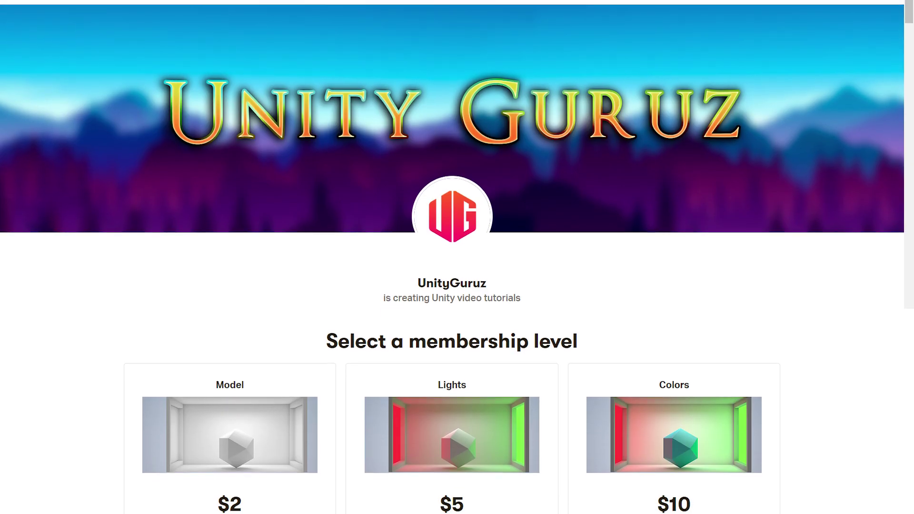
{"action": "scroll", "coordinate": [457, 258], "scroll_direction": "down", "scroll_amount": 5}
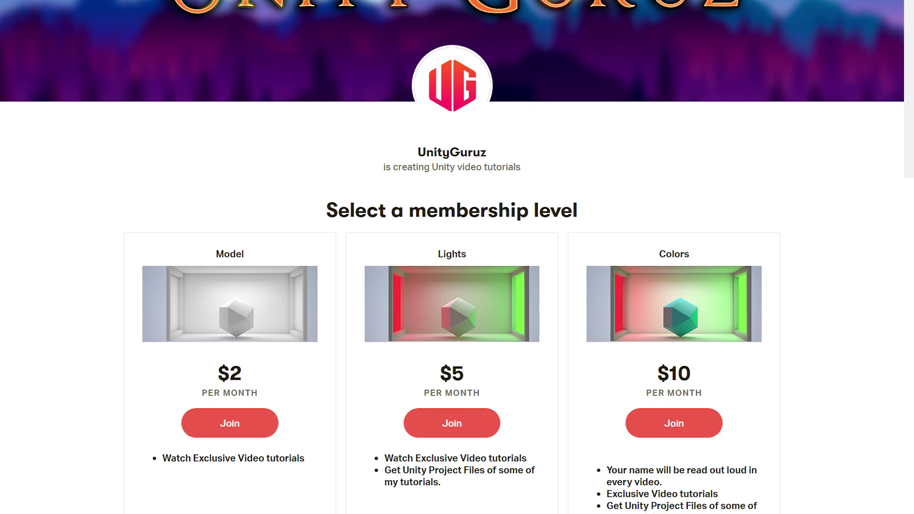
{"action": "scroll", "coordinate": [457, 257], "scroll_direction": "down", "scroll_amount": 1}
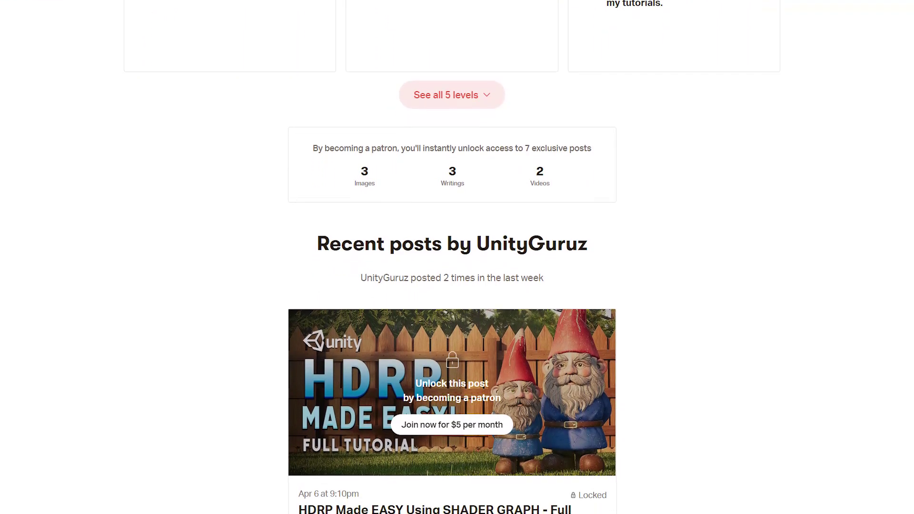
{"action": "scroll", "coordinate": [457, 257], "scroll_direction": "down", "scroll_amount": 2}
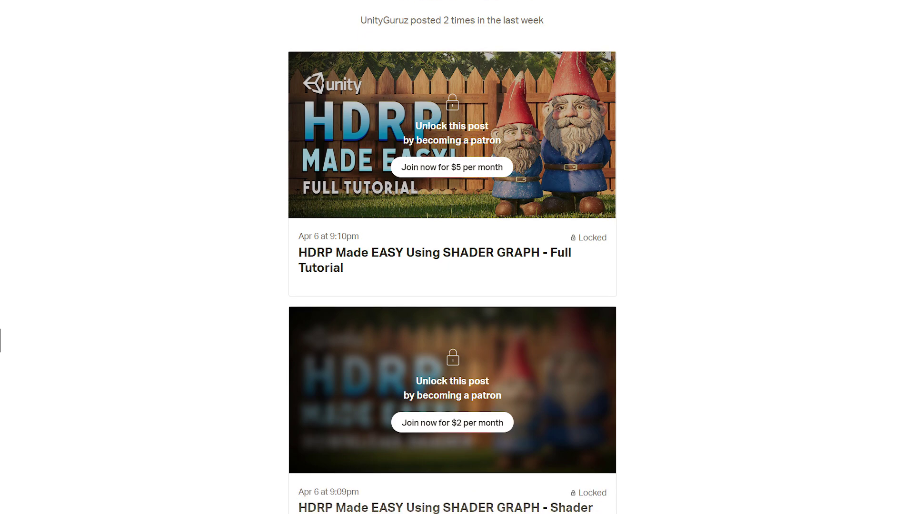